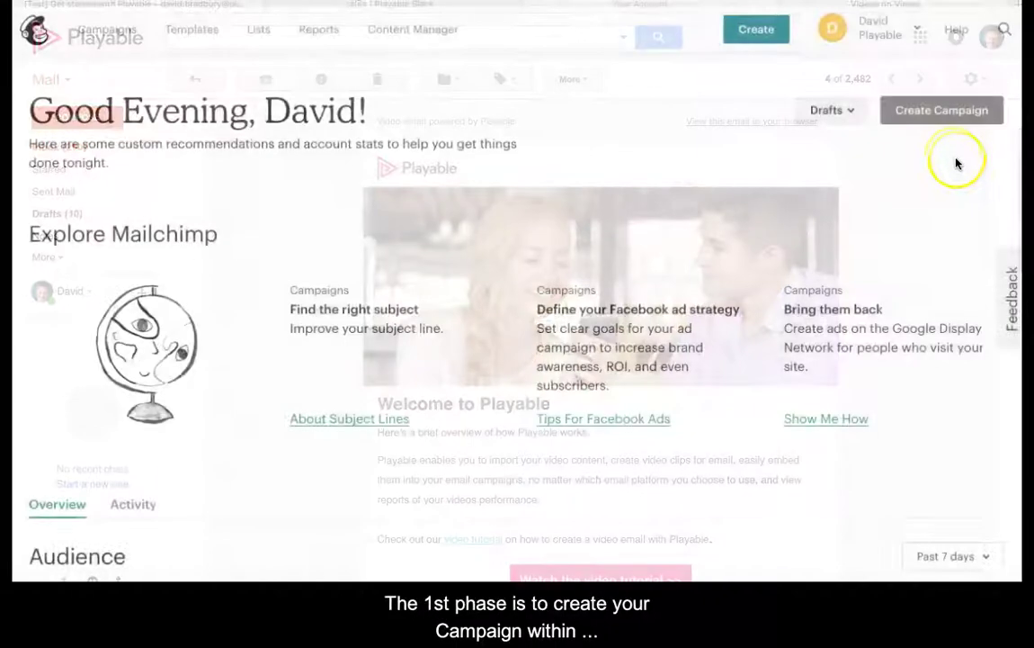
Create a regular email campaign named 'Playable Tutorial' and begin its setup.
{"action": "left_click", "coordinate": [942, 112]}
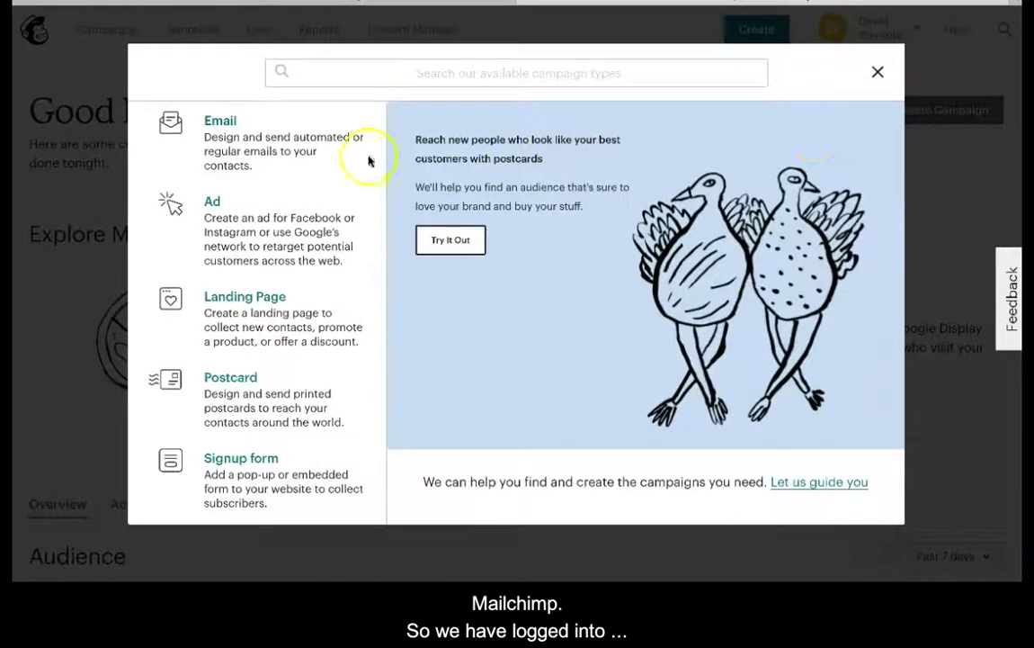
{"action": "left_click", "coordinate": [234, 152]}
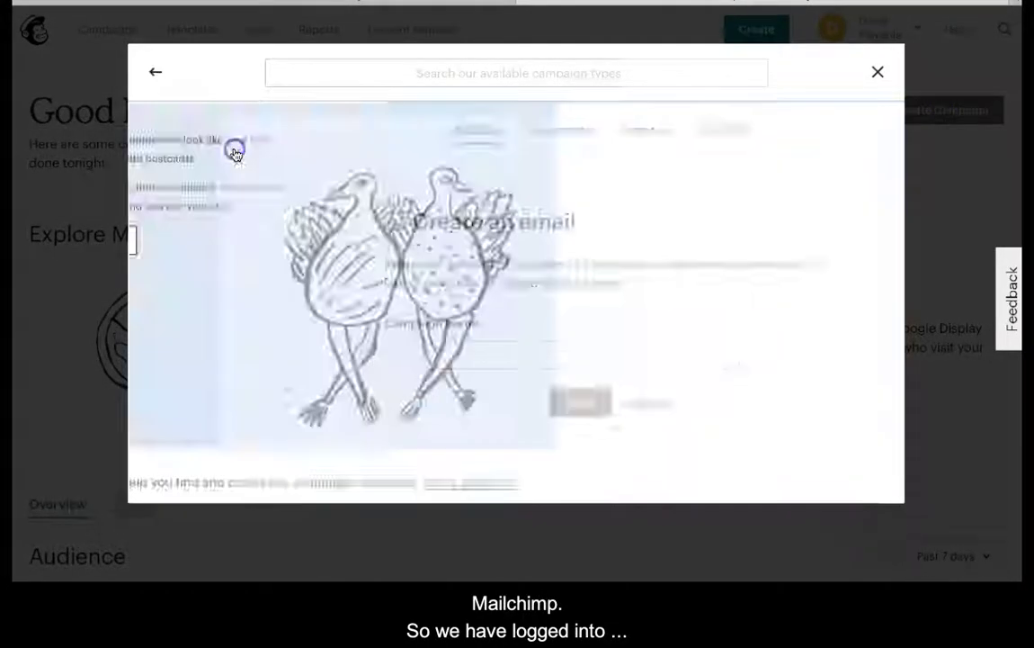
{"action": "left_click", "coordinate": [330, 360]}
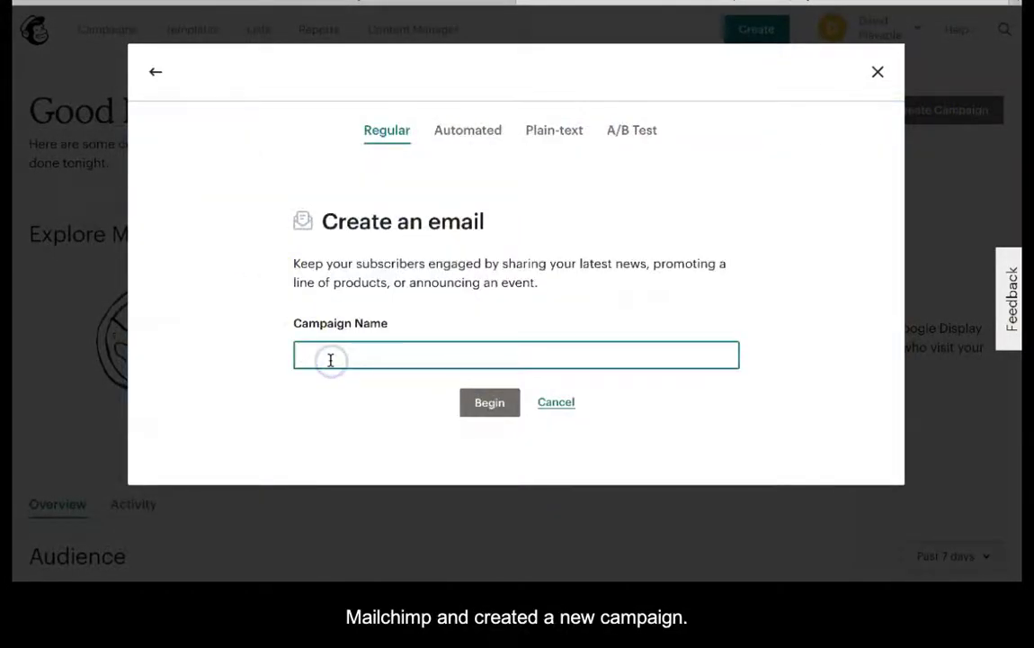
{"action": "type", "text": "Playap"}
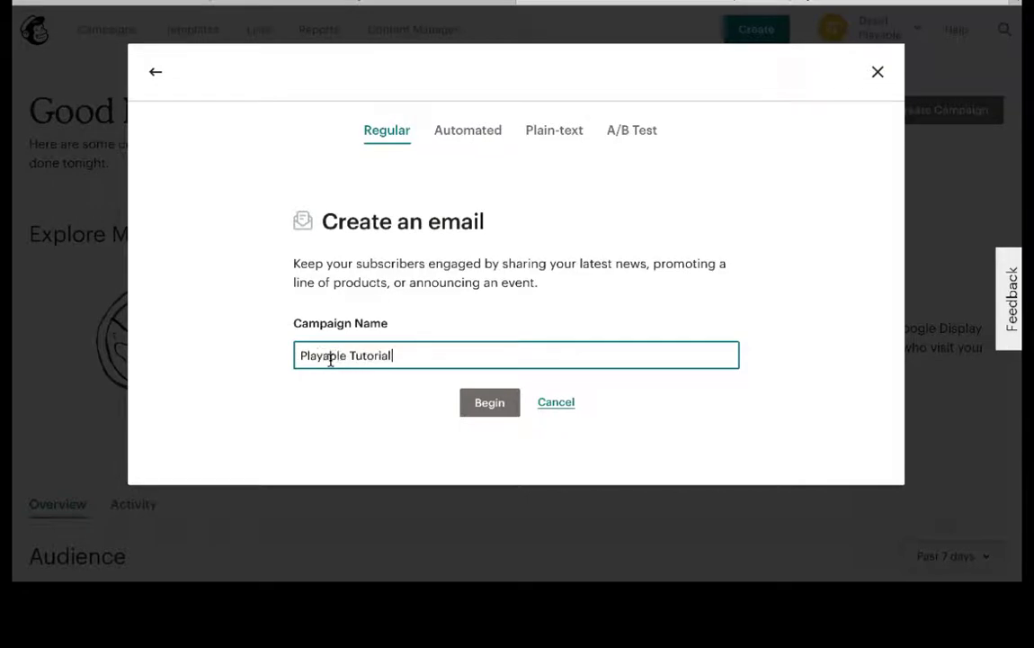
{"action": "left_click", "coordinate": [478, 401]}
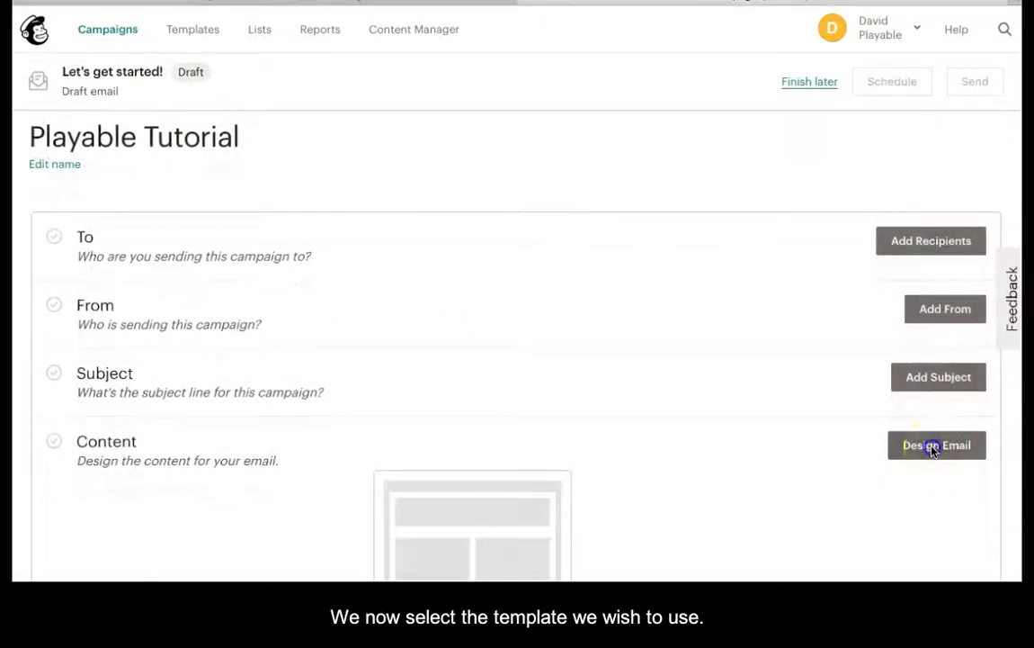
Start designing the email with a product-showcase layout template.
{"action": "left_click", "coordinate": [932, 448]}
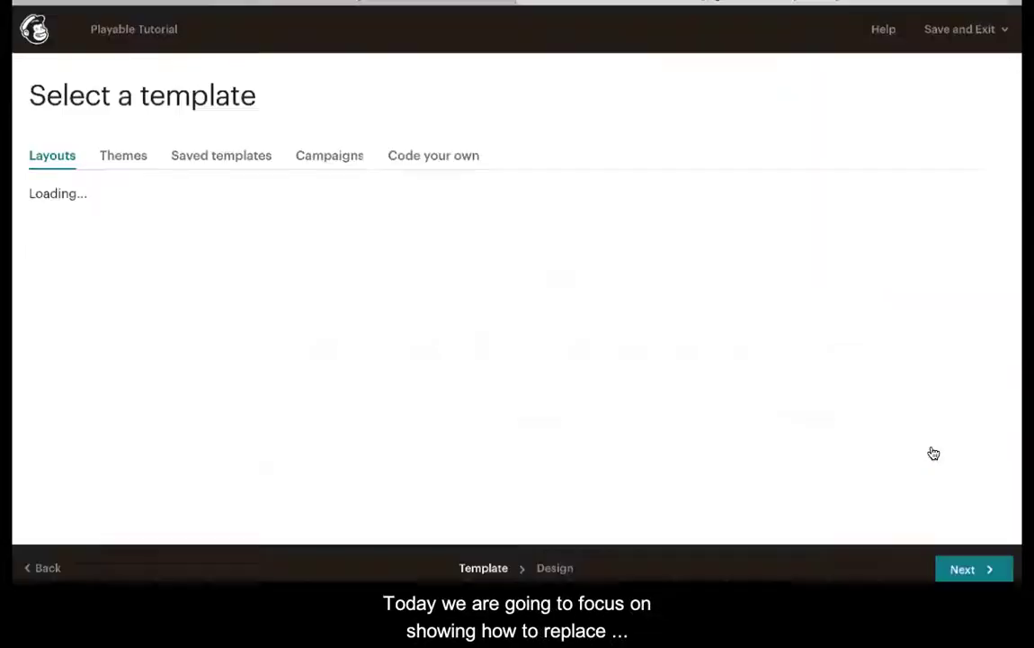
{"action": "scroll", "coordinate": [721, 439], "scroll_direction": "down", "scroll_amount": 3}
{"action": "scroll", "coordinate": [721, 439], "scroll_direction": "up", "scroll_amount": 2}
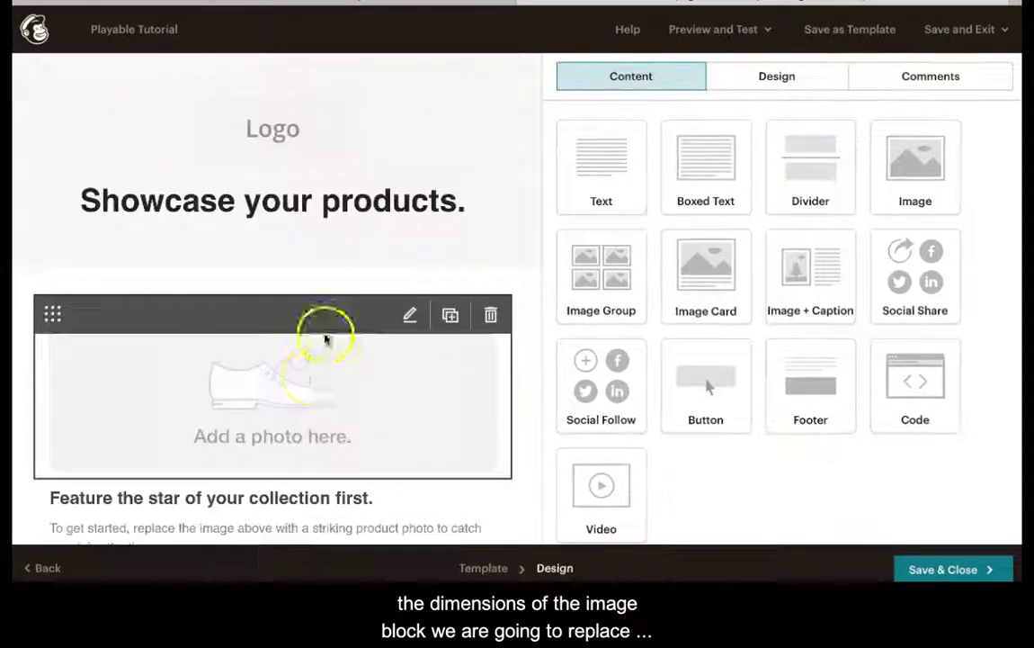
Confirm the product photo block measures 564 × 212, then save and close the design.
{"action": "left_click", "coordinate": [309, 380]}
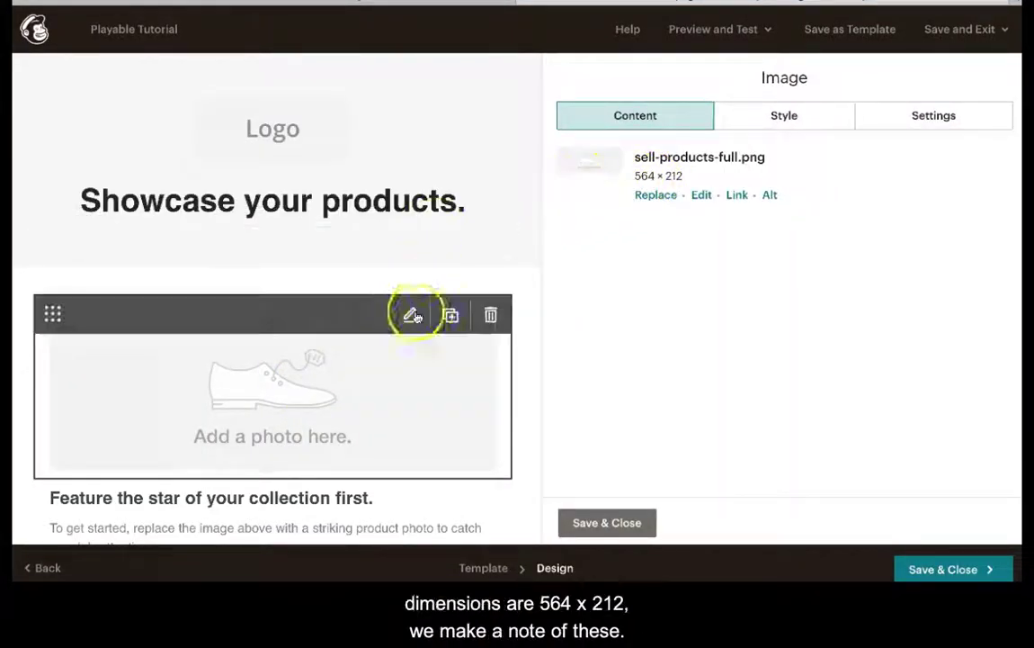
{"action": "left_click", "coordinate": [627, 530]}
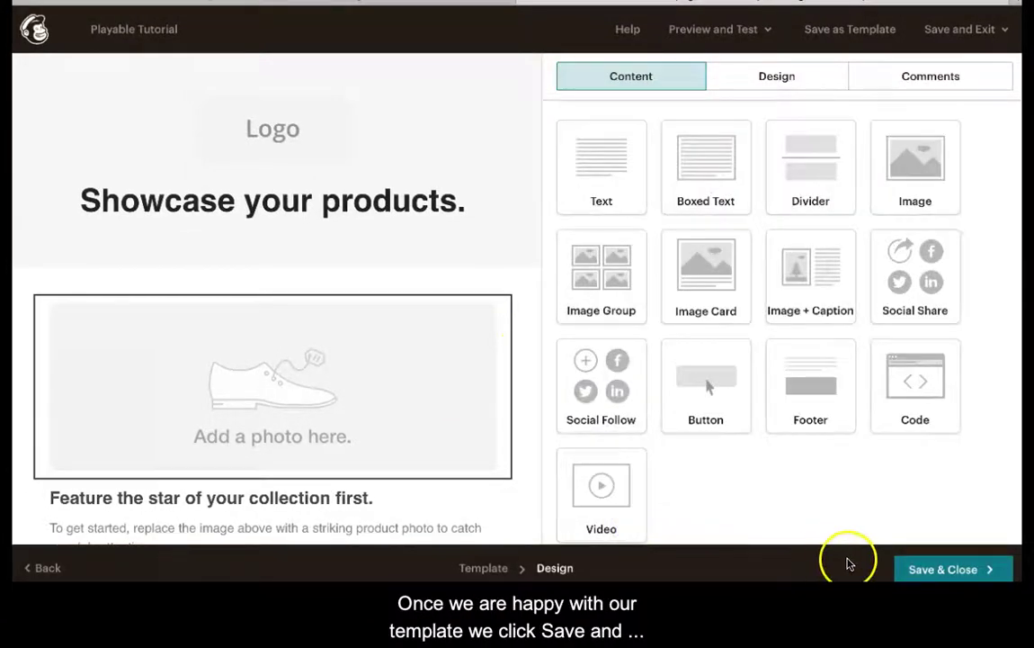
{"action": "left_click", "coordinate": [938, 571]}
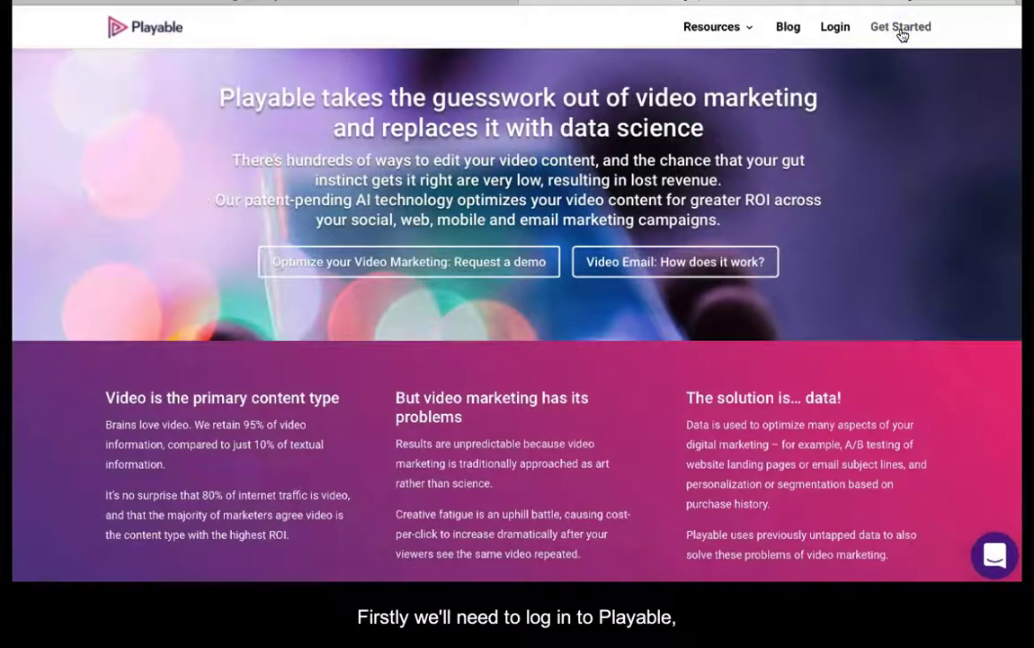
Sign in to Playable with the saved Mailchimp login to reach its welcome dashboard.
{"action": "left_click", "coordinate": [902, 30]}
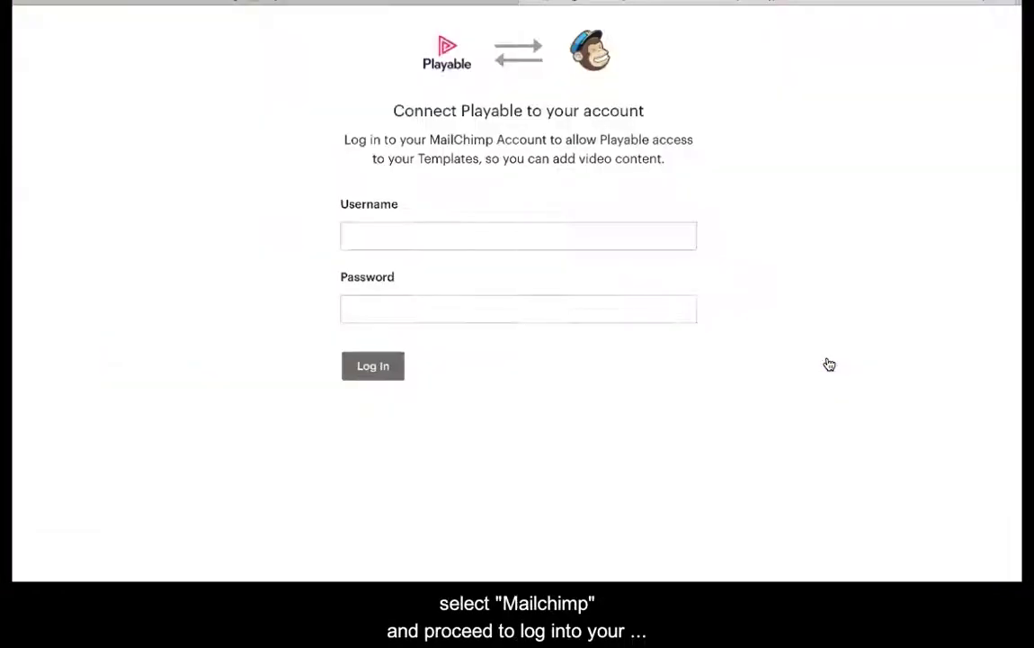
{"action": "left_click", "coordinate": [520, 238]}
{"action": "left_click", "coordinate": [483, 263]}
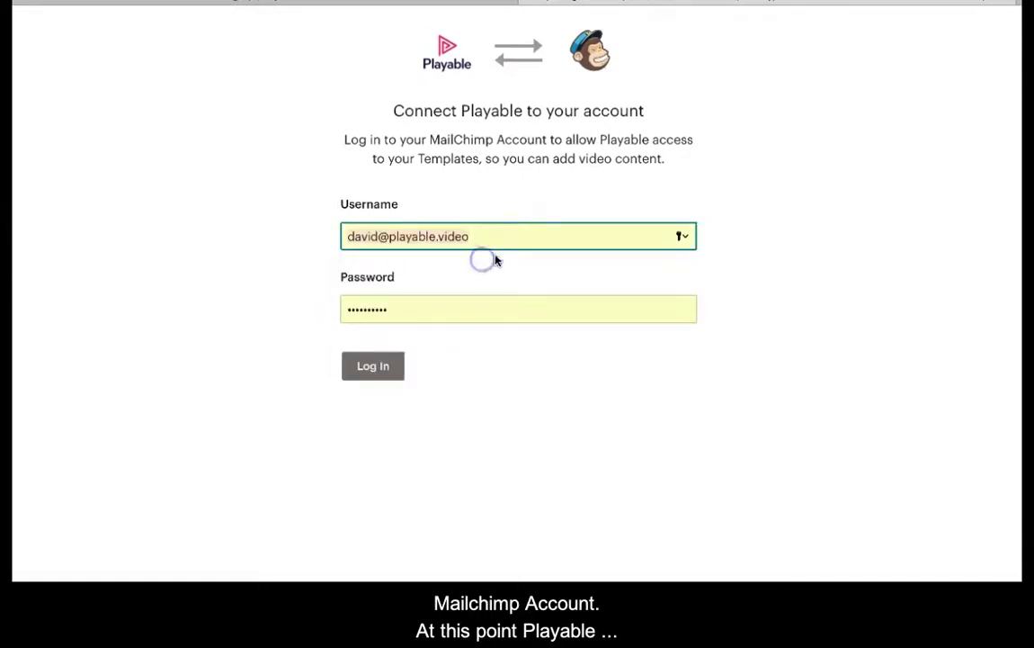
{"action": "left_click", "coordinate": [418, 356]}
{"action": "left_click", "coordinate": [375, 365]}
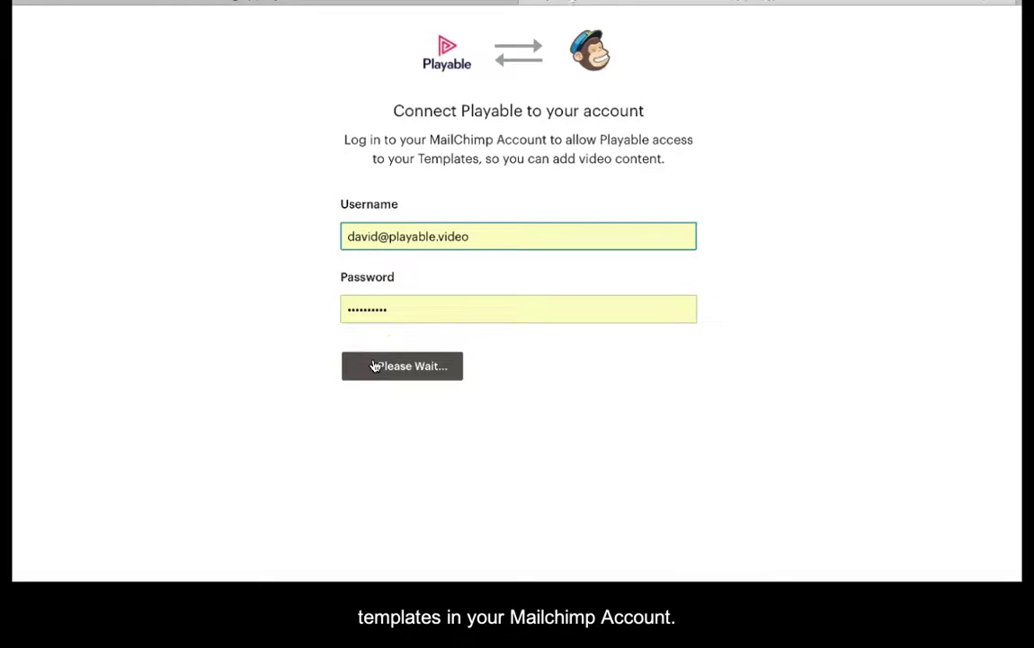
{"action": "left_click", "coordinate": [387, 316]}
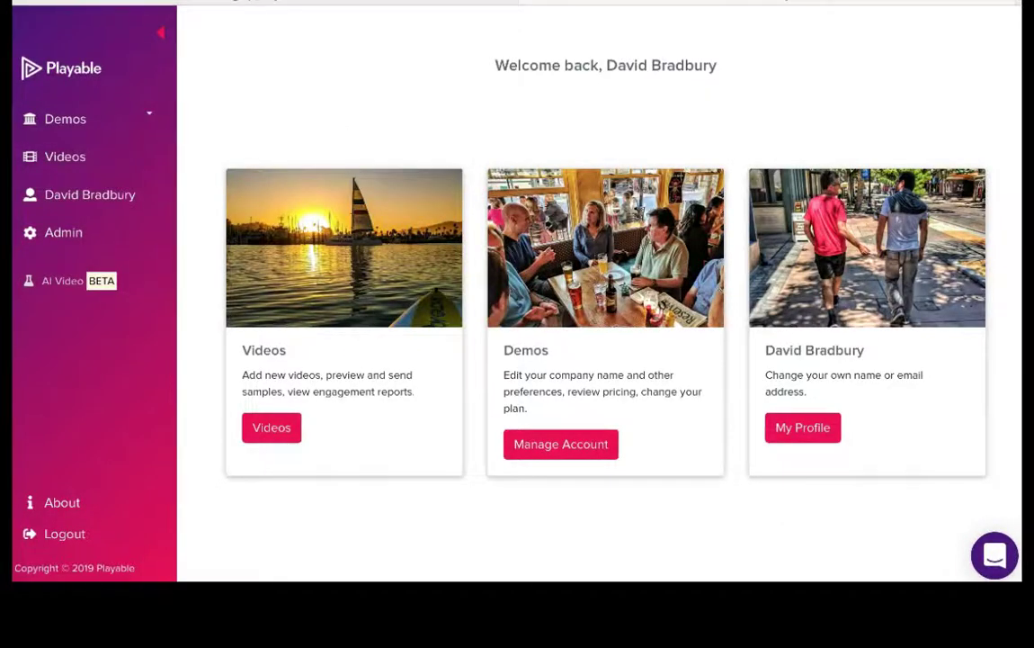
Go to Playable's Videos library and open the Add Video form.
{"action": "left_click", "coordinate": [264, 430]}
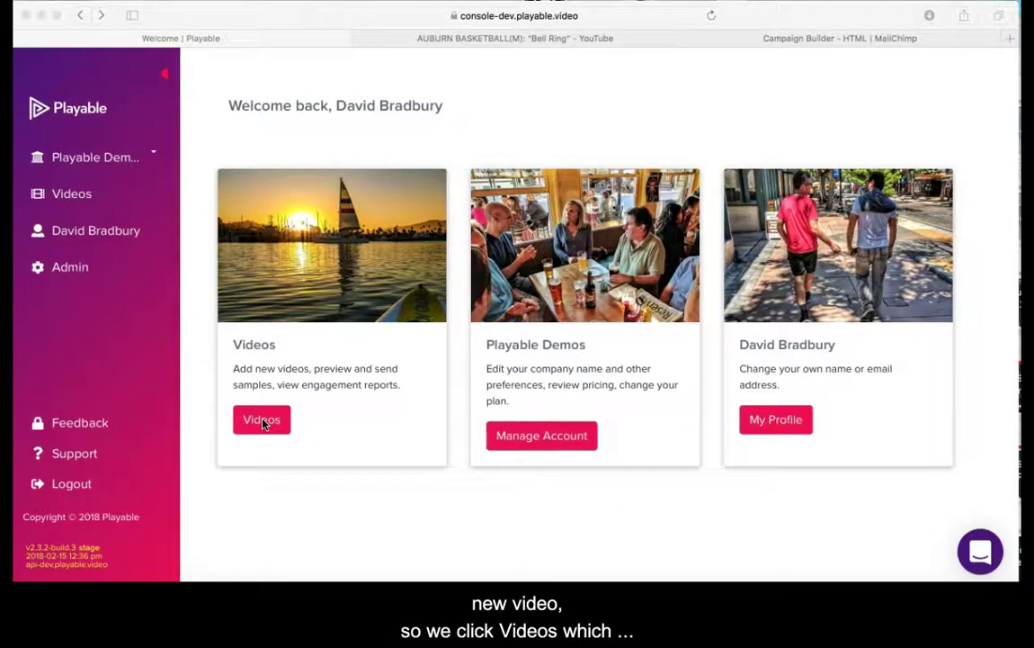
{"action": "left_click", "coordinate": [262, 422]}
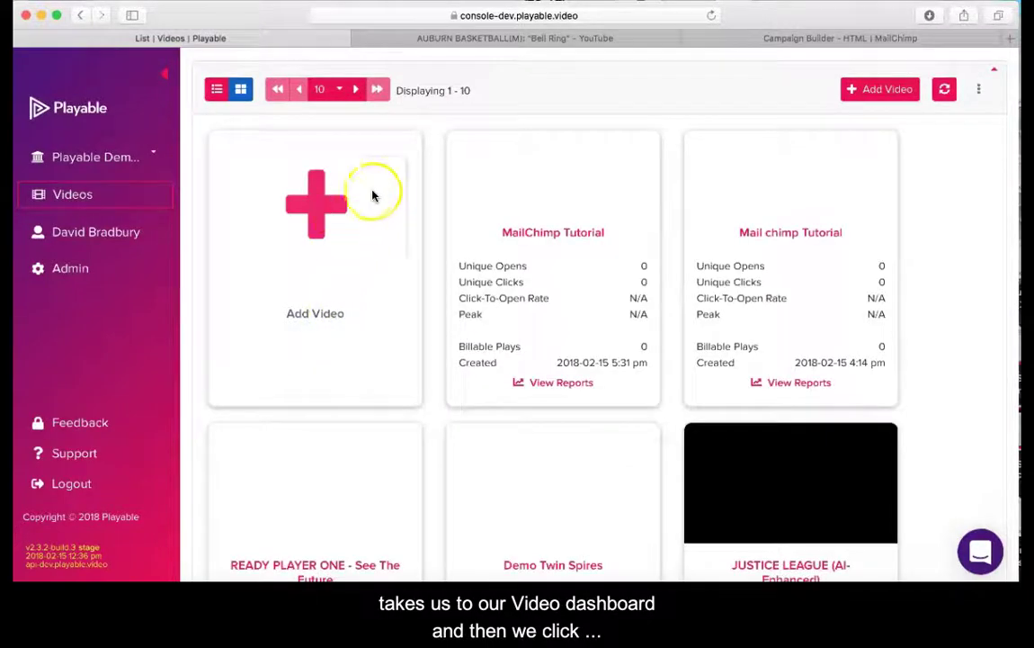
{"action": "left_click", "coordinate": [315, 212]}
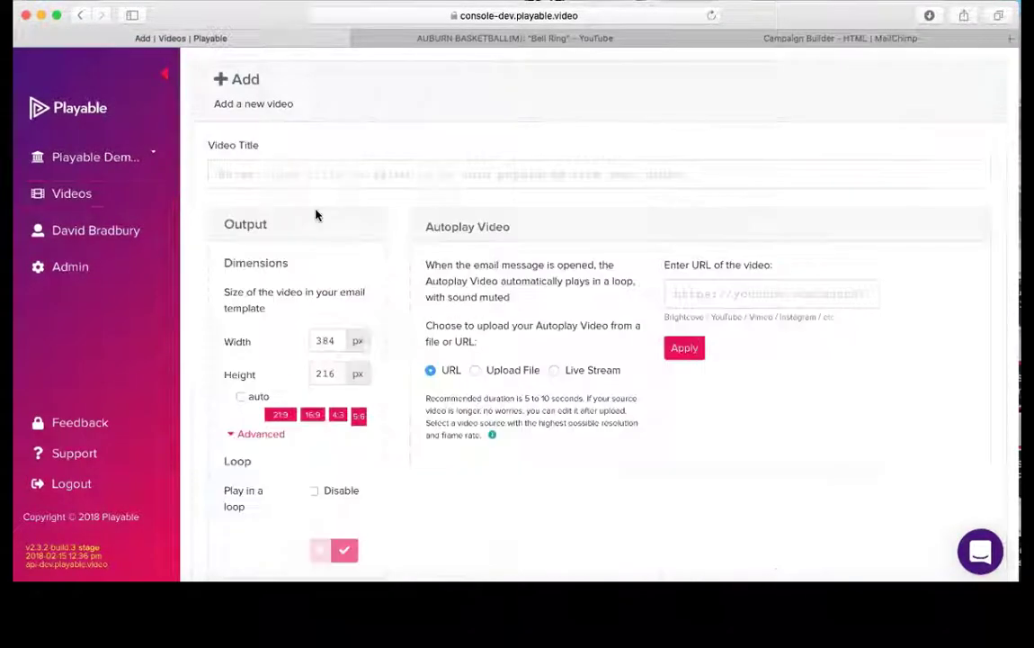
{"action": "left_click", "coordinate": [253, 133]}
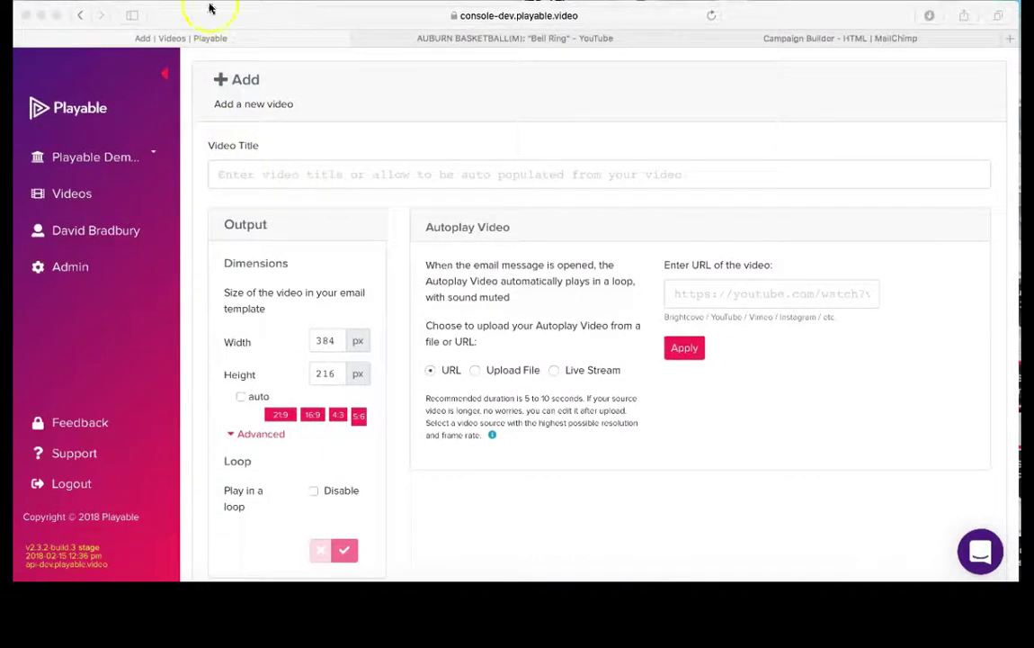
Title the video 'MailChimp Tutorial' and set its output size to 564 × 212.
{"action": "left_click", "coordinate": [231, 174]}
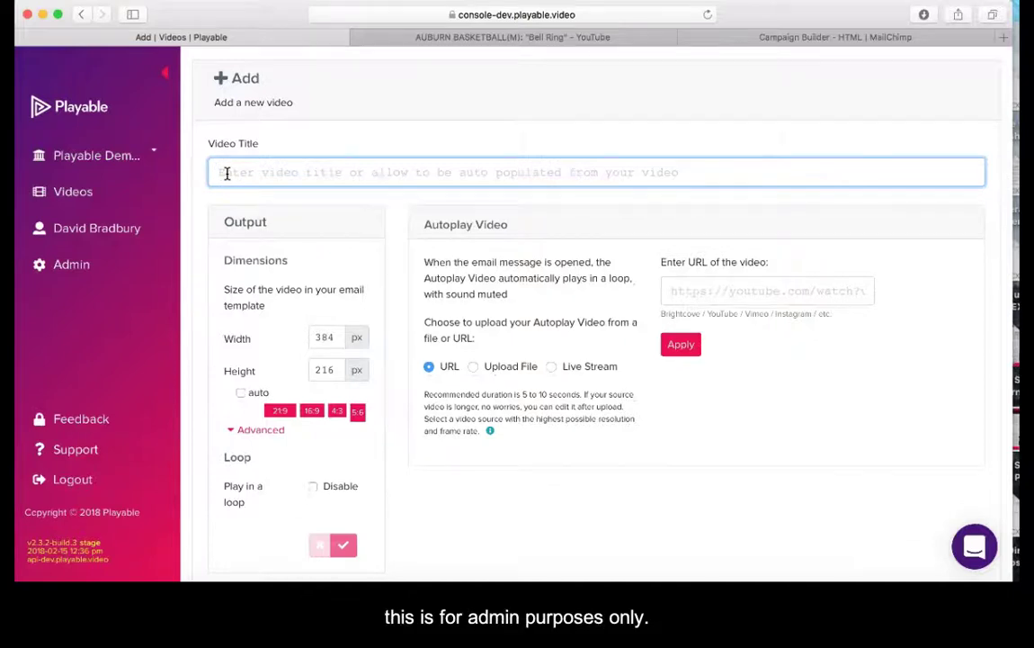
{"action": "type", "text": "MailCh"}
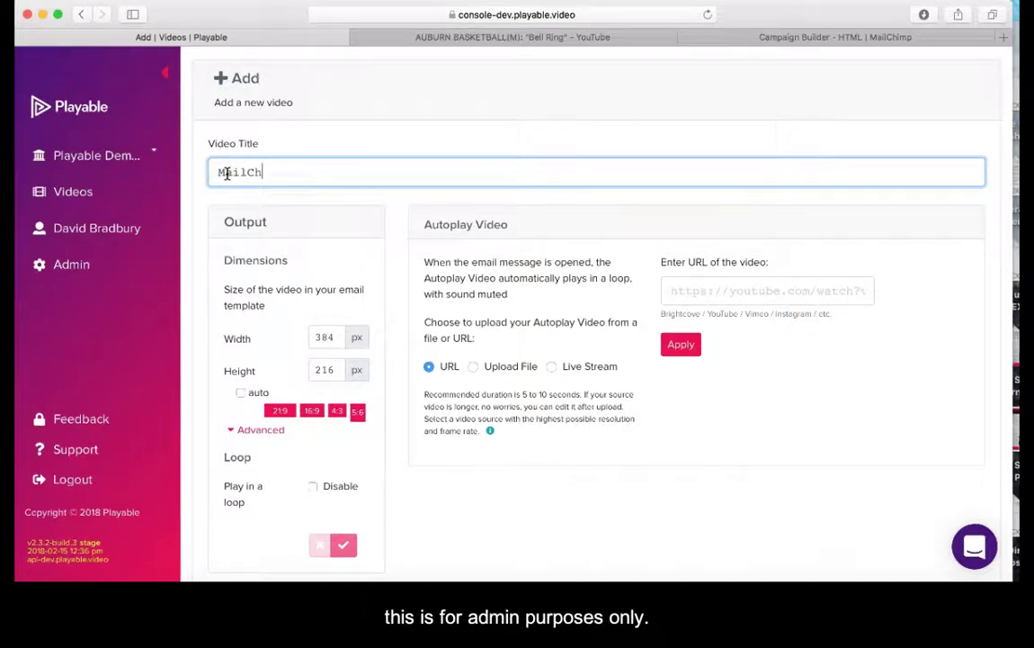
{"action": "type", "text": "im"}
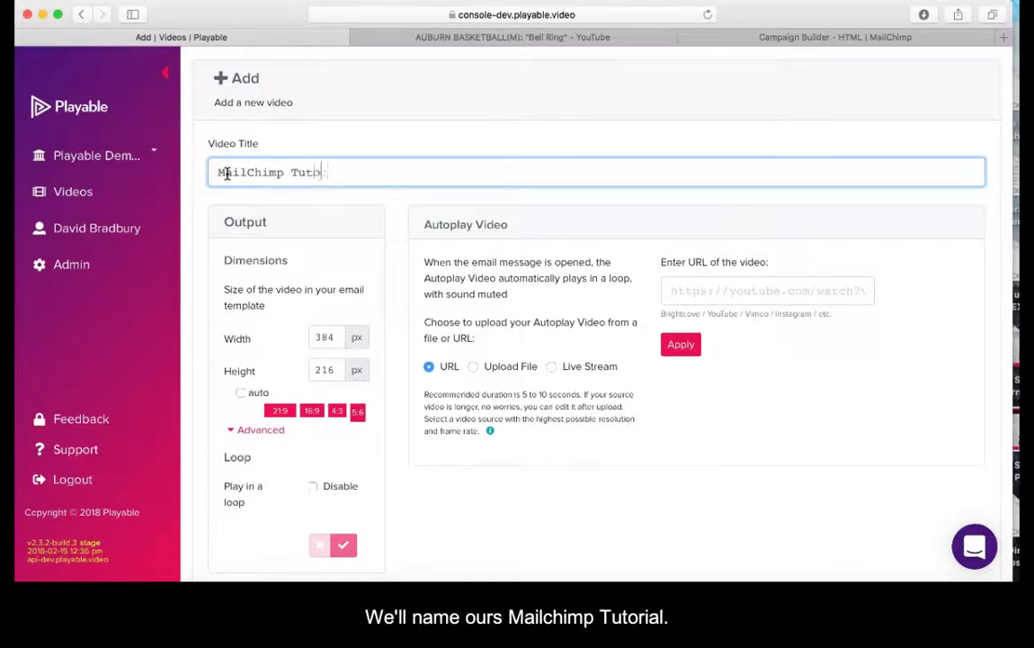
{"action": "type", "text": "p Tutorial"}
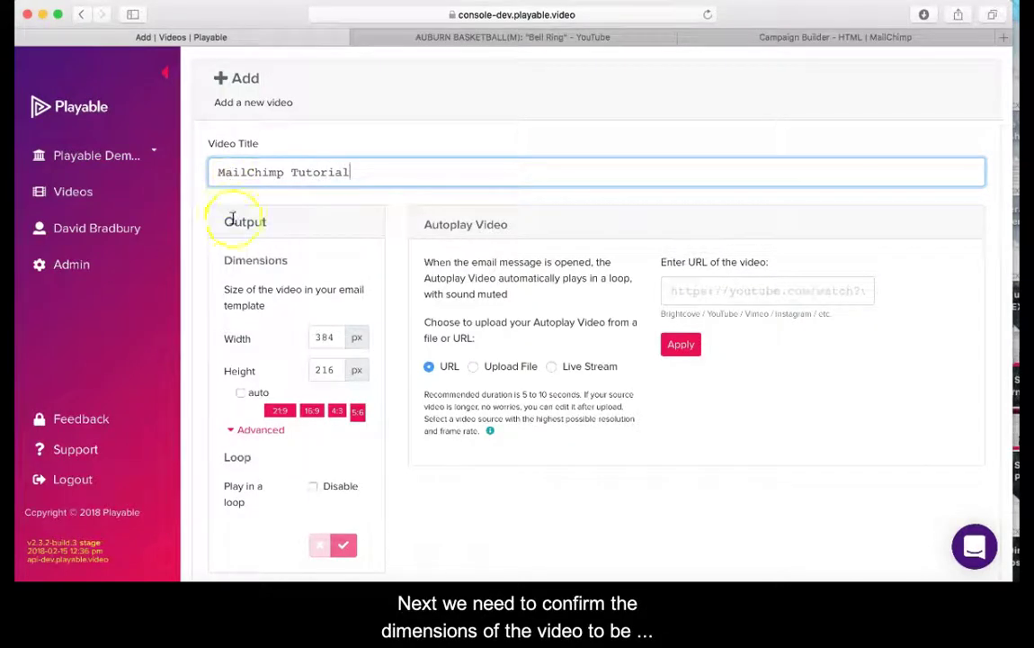
{"action": "left_click", "coordinate": [334, 338]}
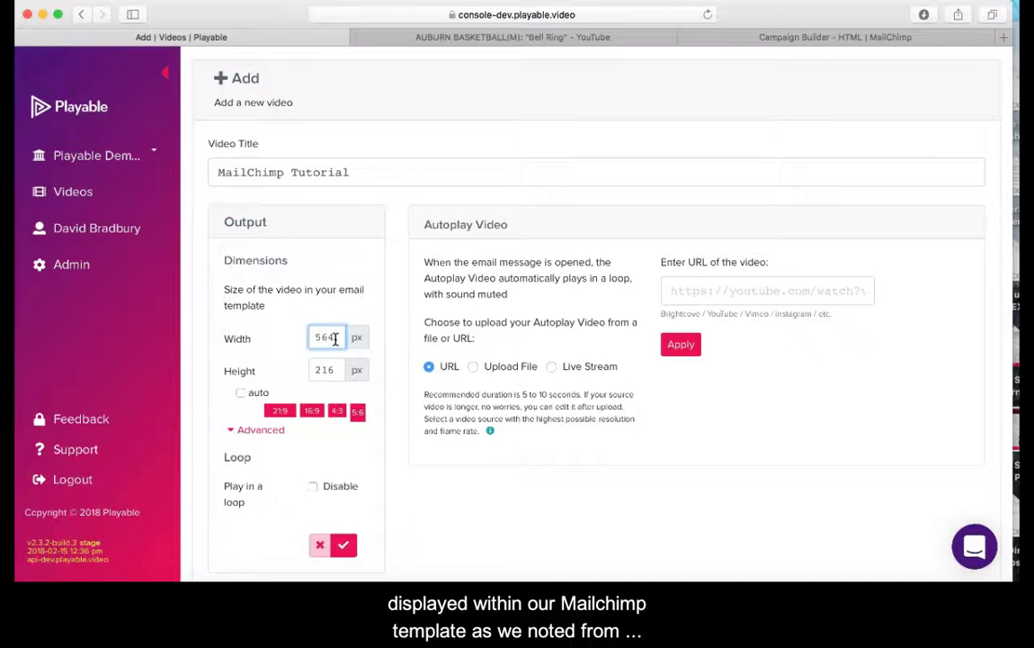
{"action": "left_click", "coordinate": [338, 370]}
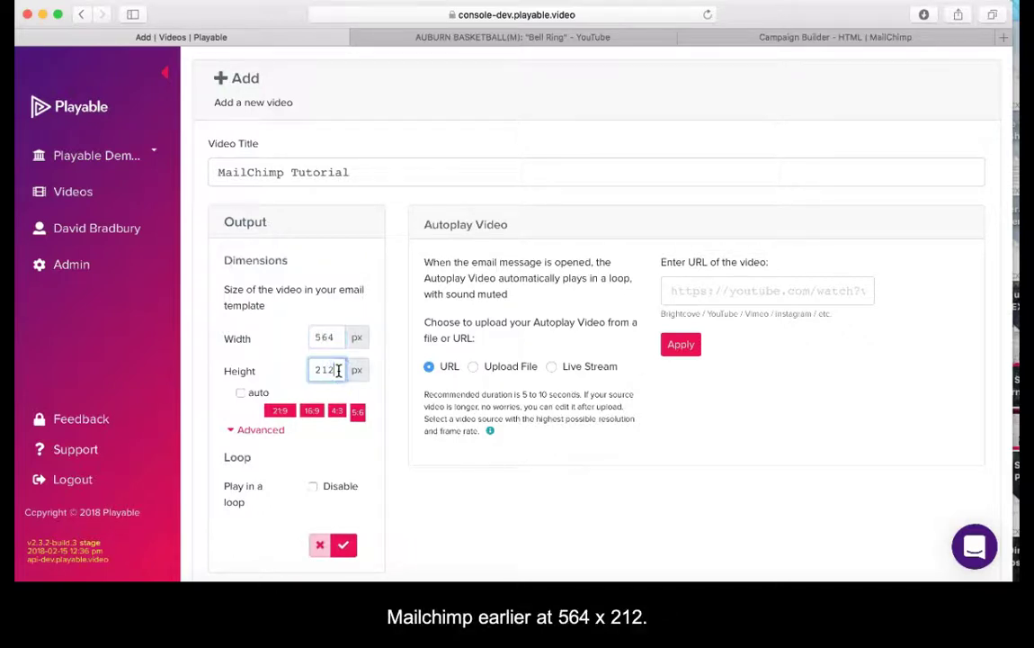
{"action": "left_click", "coordinate": [342, 544]}
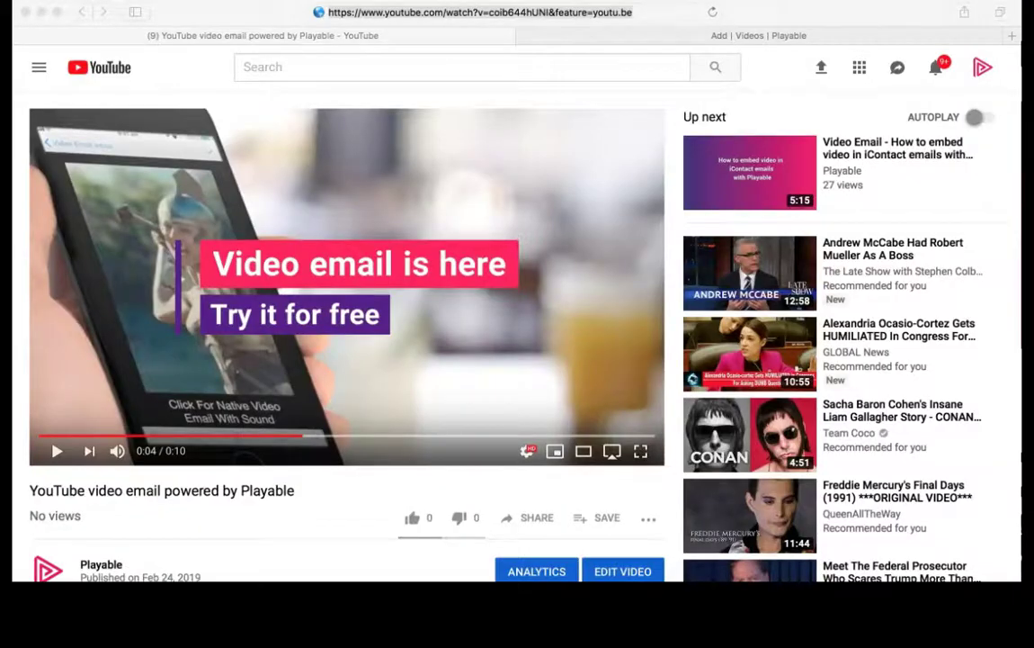
Copy the YouTube video's URL from the browser address bar.
{"action": "left_click", "coordinate": [663, 16]}
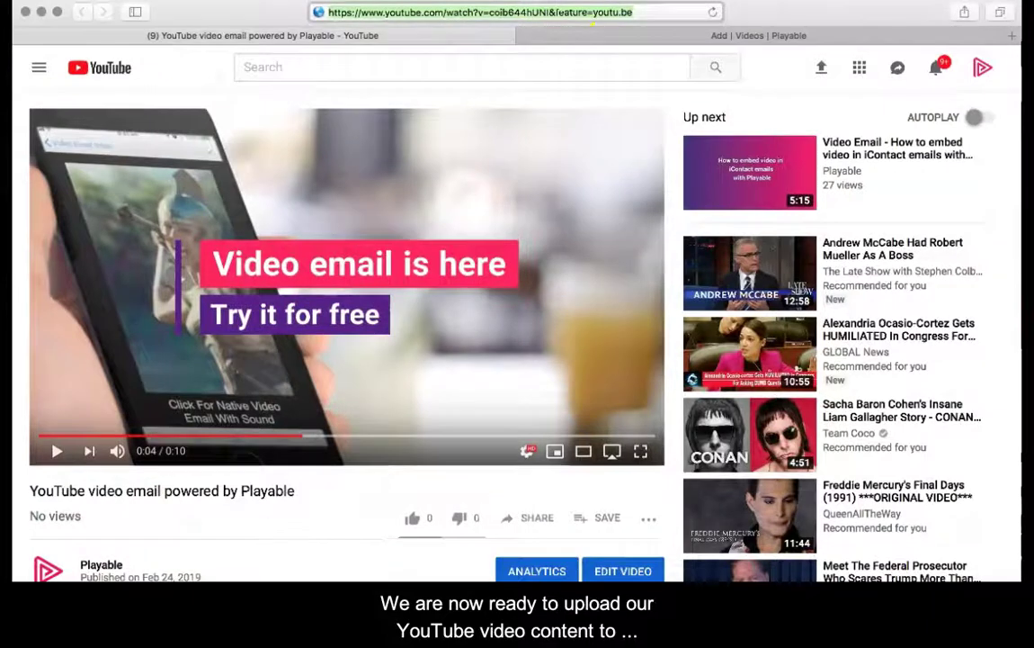
{"action": "left_click", "coordinate": [83, 0]}
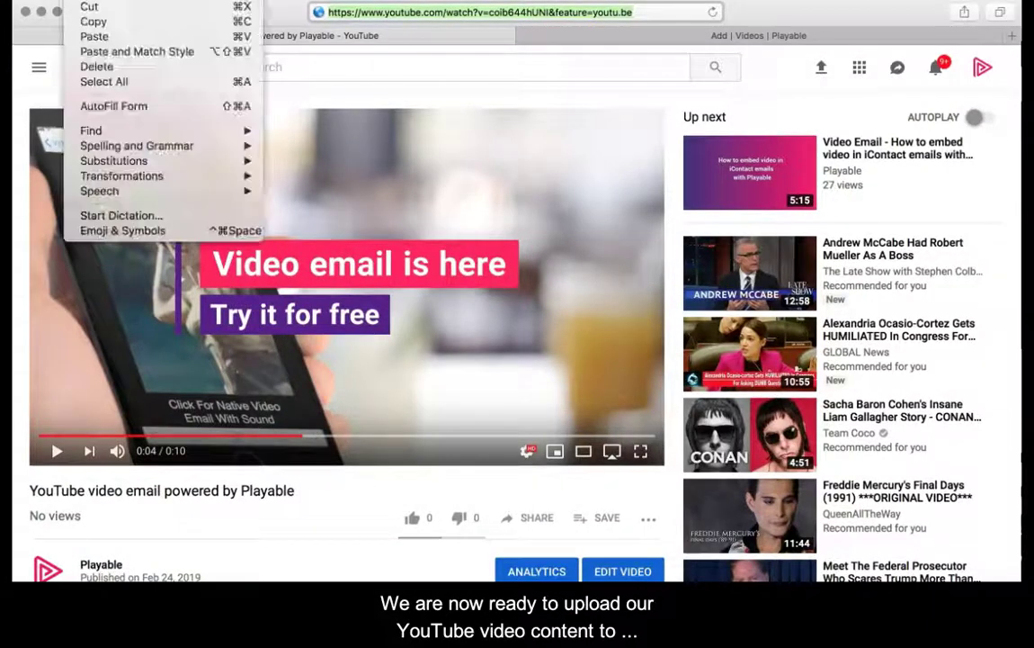
{"action": "left_click", "coordinate": [88, 21]}
Replace the video URL with the YouTube link and apply it, loading a 10.0-second 1920 × 1080 clip.
{"action": "left_click", "coordinate": [647, 32]}
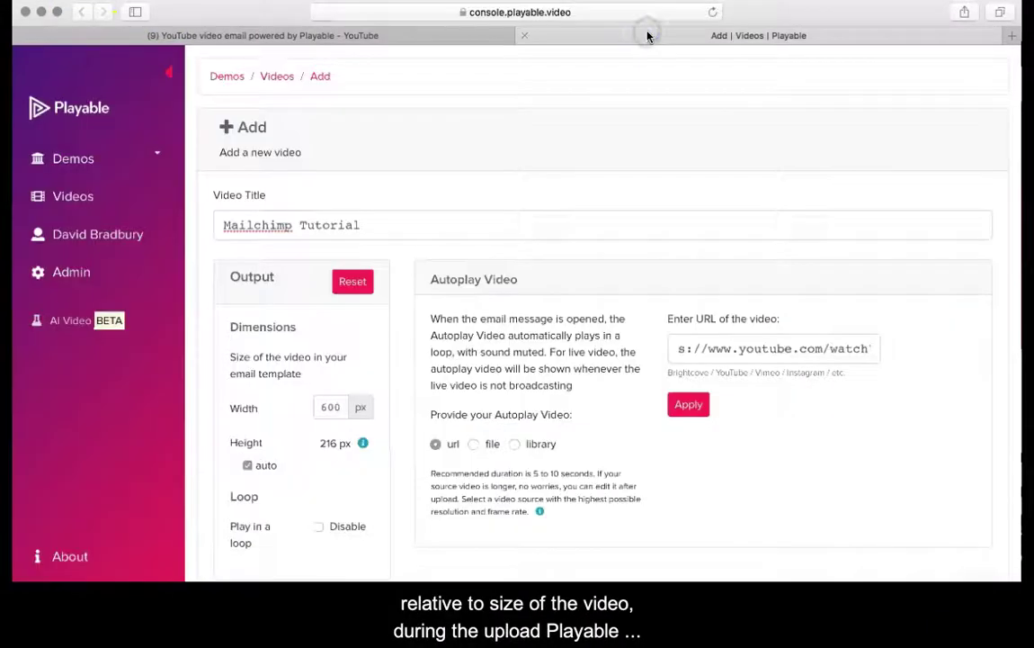
{"action": "left_click_drag", "start_coordinate": [673, 349], "coordinate": [884, 351]}
{"action": "key", "text": "BackSpace"}
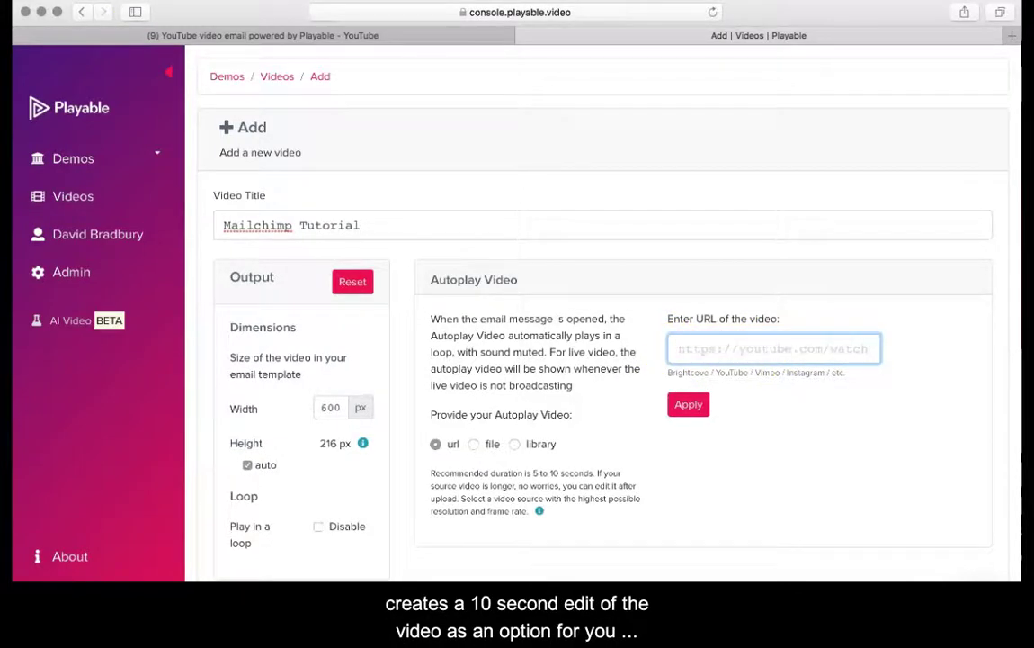
{"action": "left_click", "coordinate": [689, 406]}
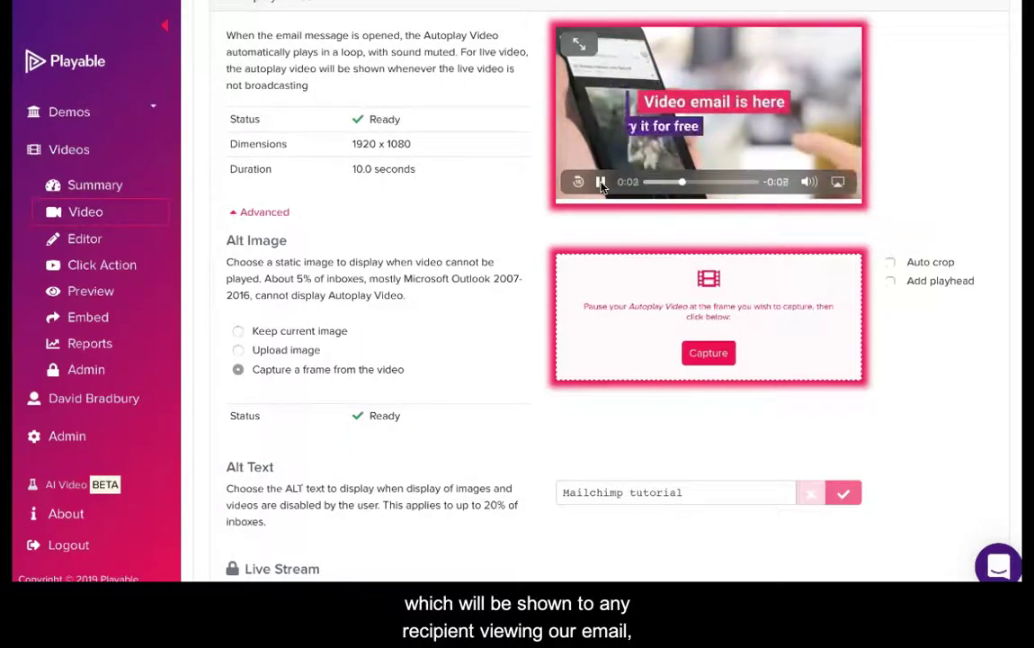
Pause at 0:03 and capture the 'Video email is here' frame as the alt image.
{"action": "left_click", "coordinate": [601, 182]}
{"action": "left_click", "coordinate": [701, 352]}
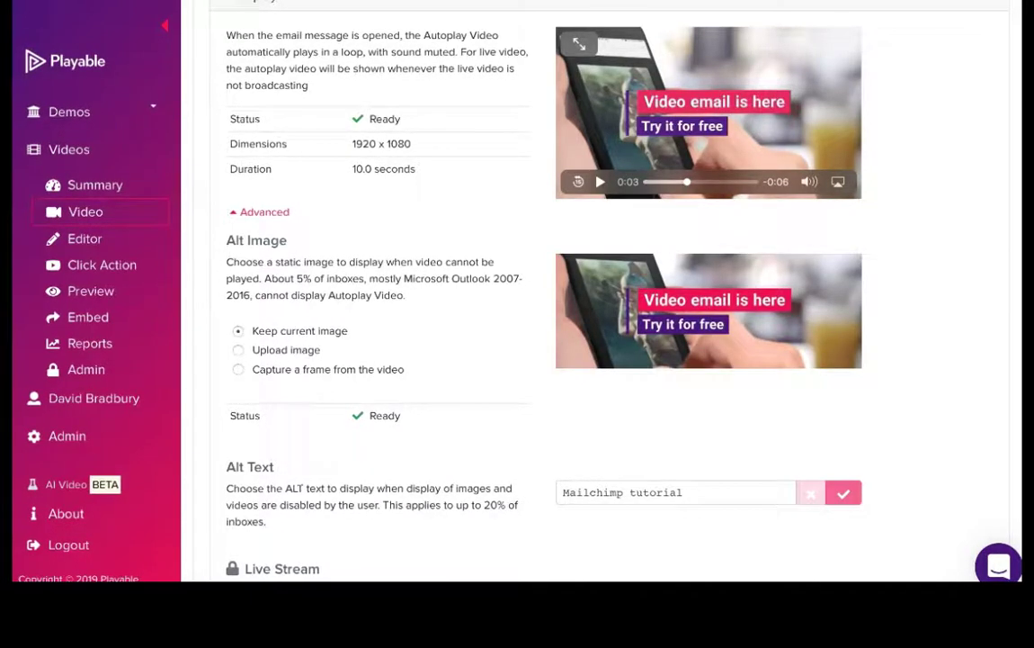
{"action": "left_click", "coordinate": [87, 237]}
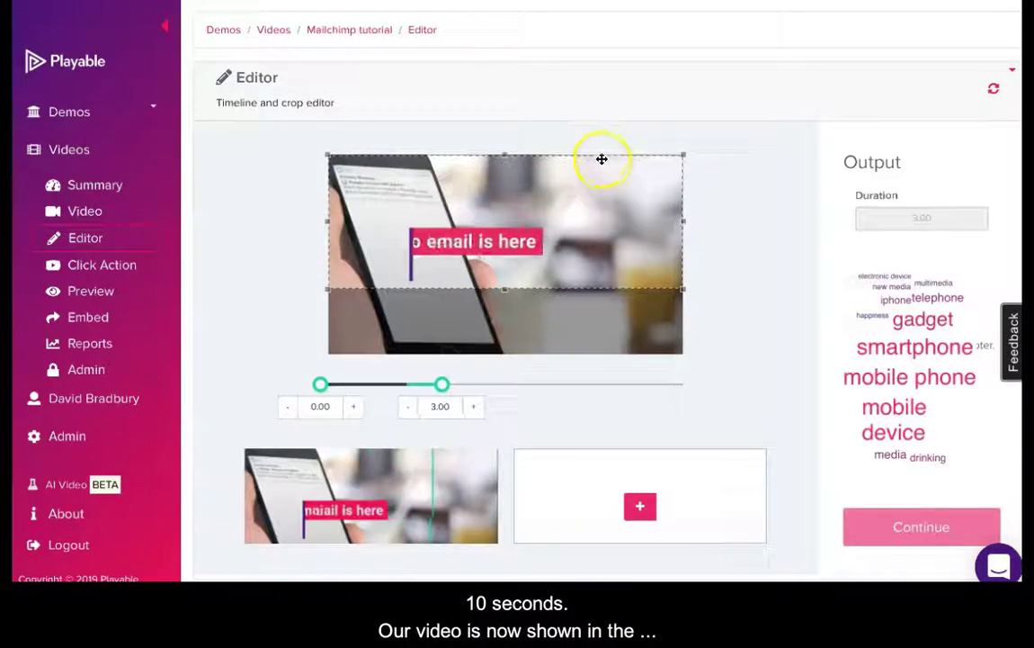
Shift the crop down and add a second clip trimmed to 0.30–9.80, totalling 12.50 seconds.
{"action": "left_click_drag", "start_coordinate": [600, 157], "coordinate": [598, 176]}
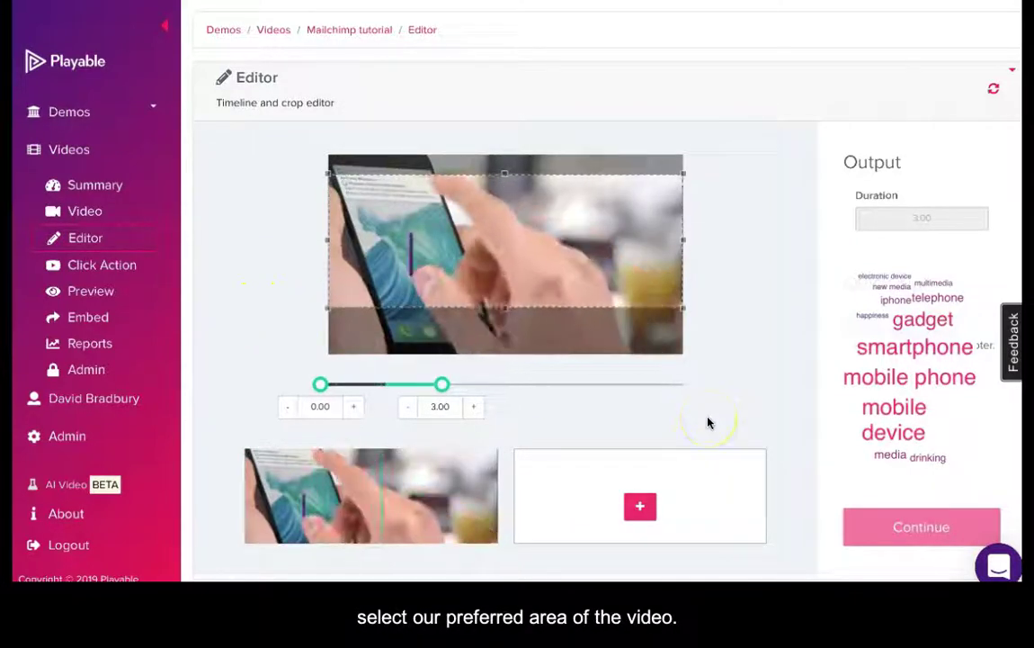
{"action": "left_click", "coordinate": [640, 506]}
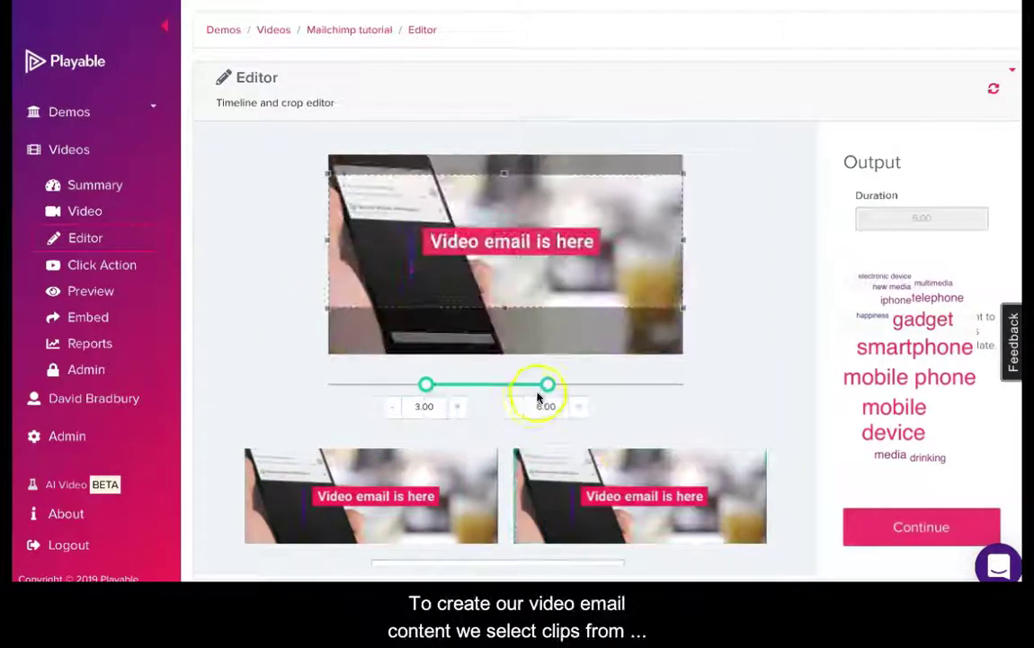
{"action": "left_click_drag", "start_coordinate": [553, 385], "coordinate": [635, 384]}
{"action": "left_click_drag", "start_coordinate": [426, 384], "coordinate": [327, 389]}
{"action": "left_click_drag", "start_coordinate": [633, 384], "coordinate": [686, 386]}
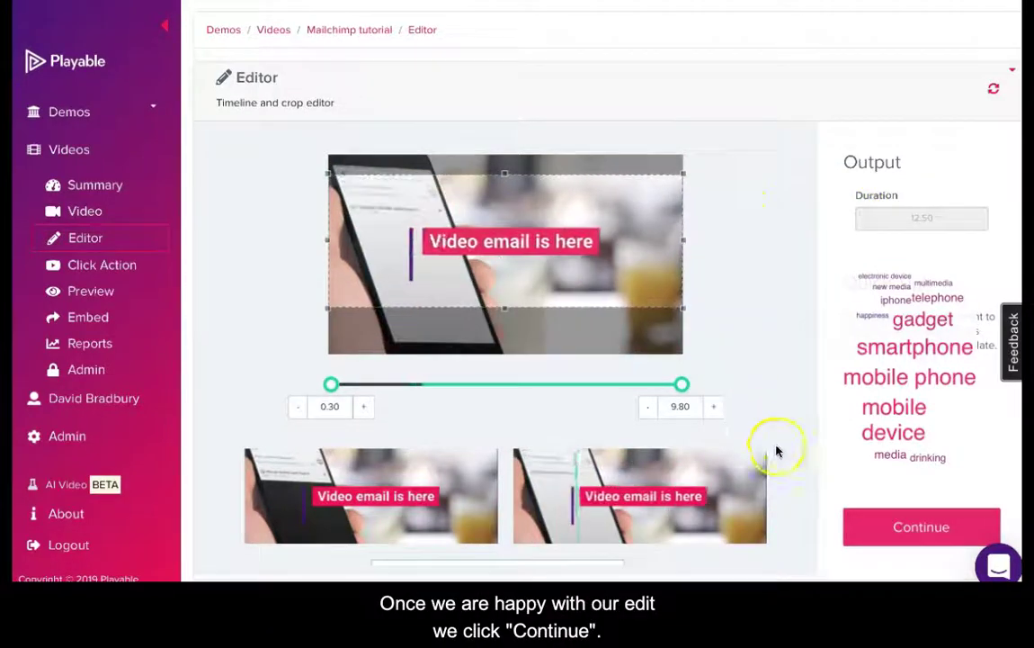
Disable the watermark and footer, then compile a 9.88-second 564 × 212 email video.
{"action": "left_click", "coordinate": [889, 531]}
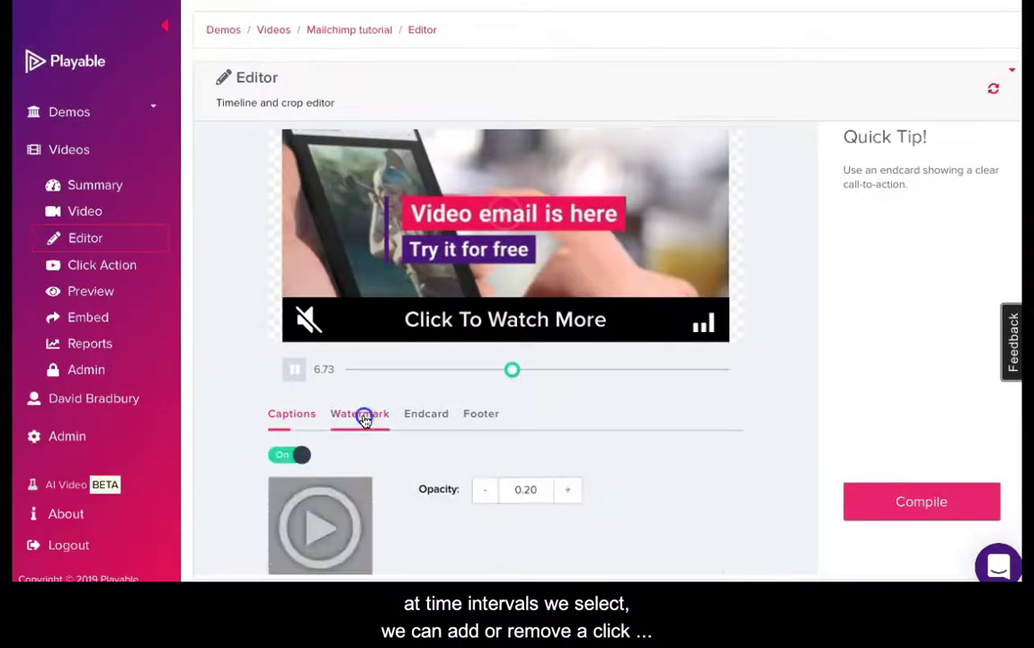
{"action": "left_click", "coordinate": [286, 457]}
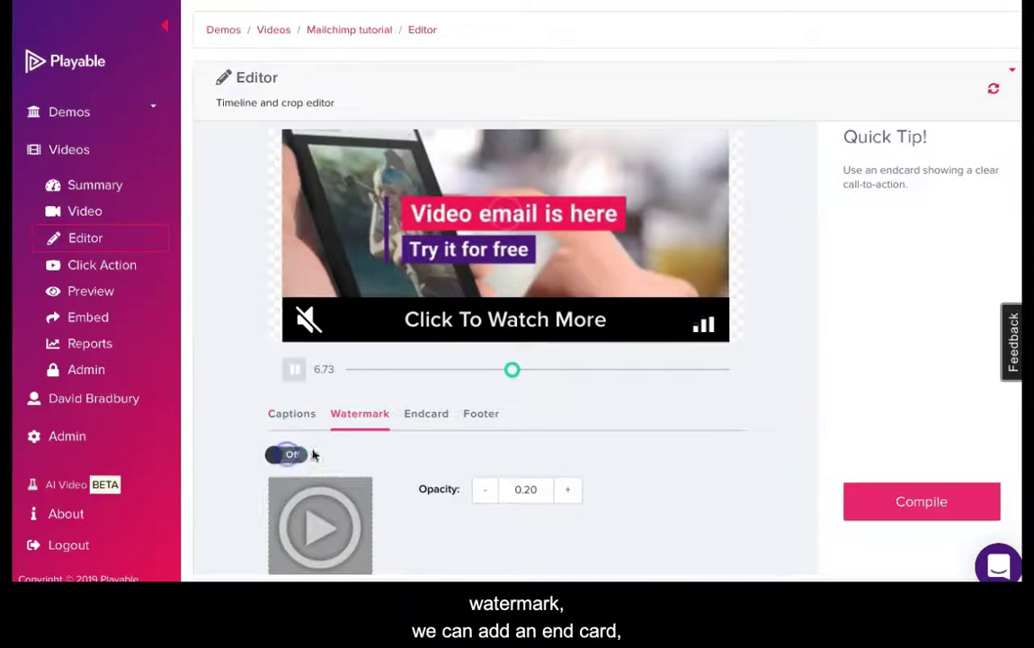
{"action": "left_click", "coordinate": [419, 418]}
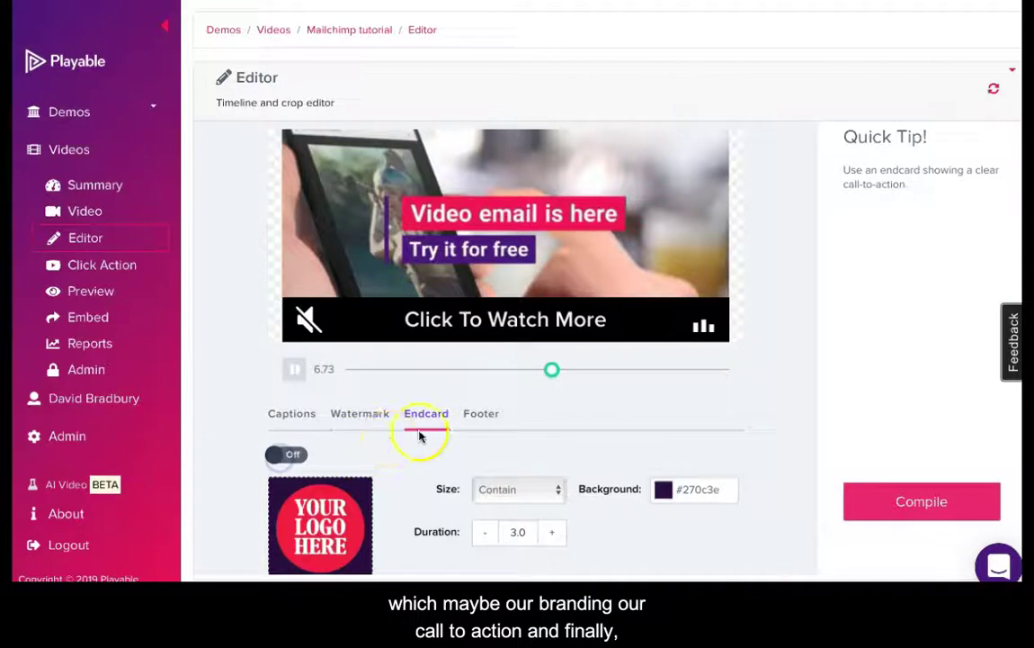
{"action": "left_click", "coordinate": [479, 419]}
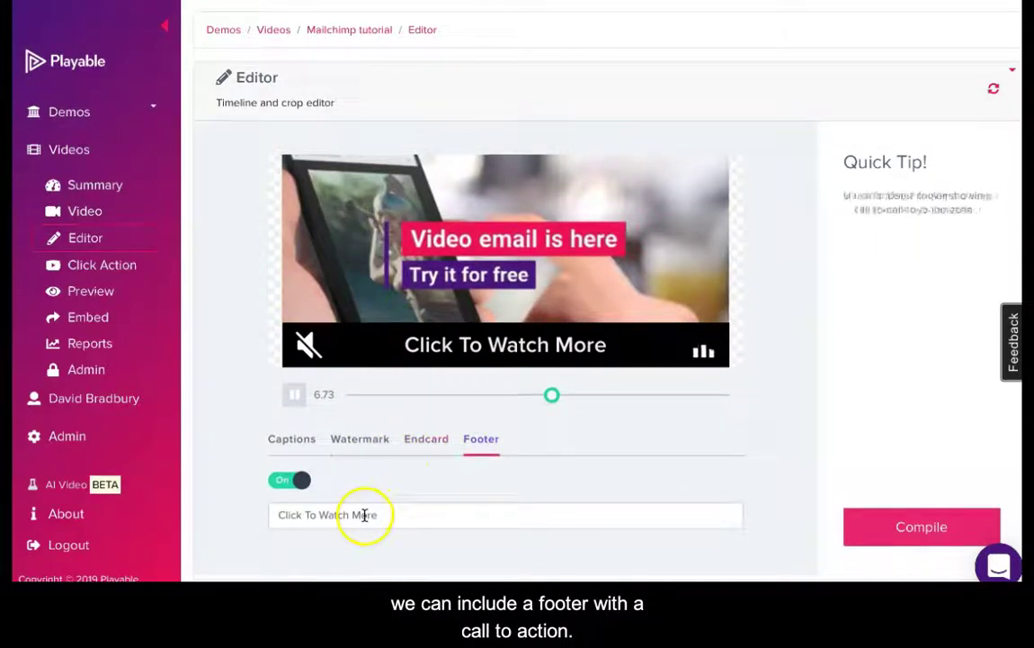
{"action": "left_click", "coordinate": [288, 483]}
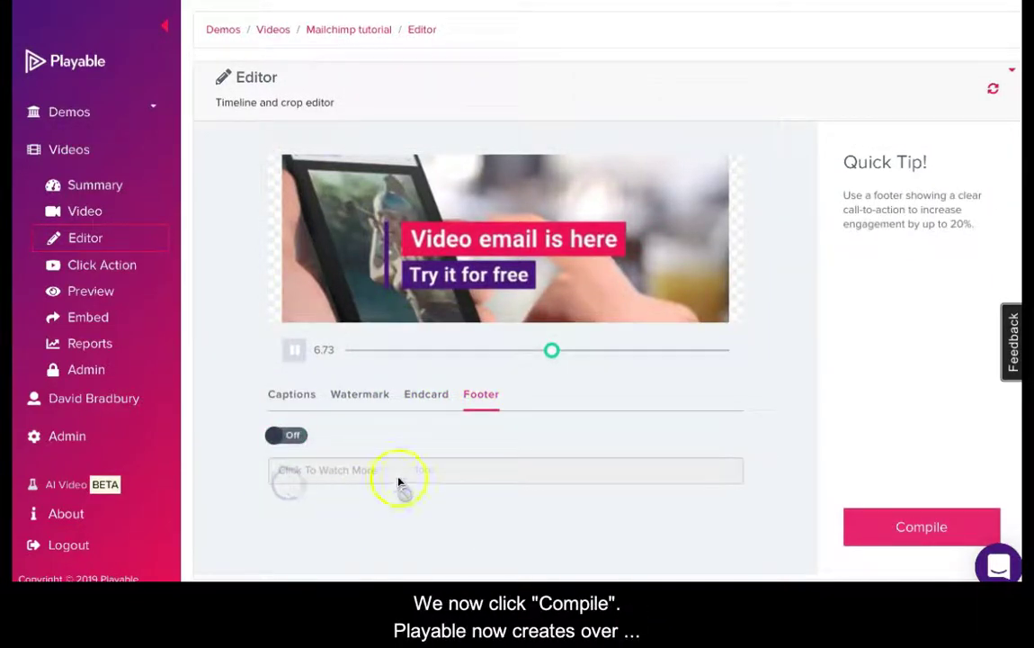
{"action": "left_click", "coordinate": [909, 532]}
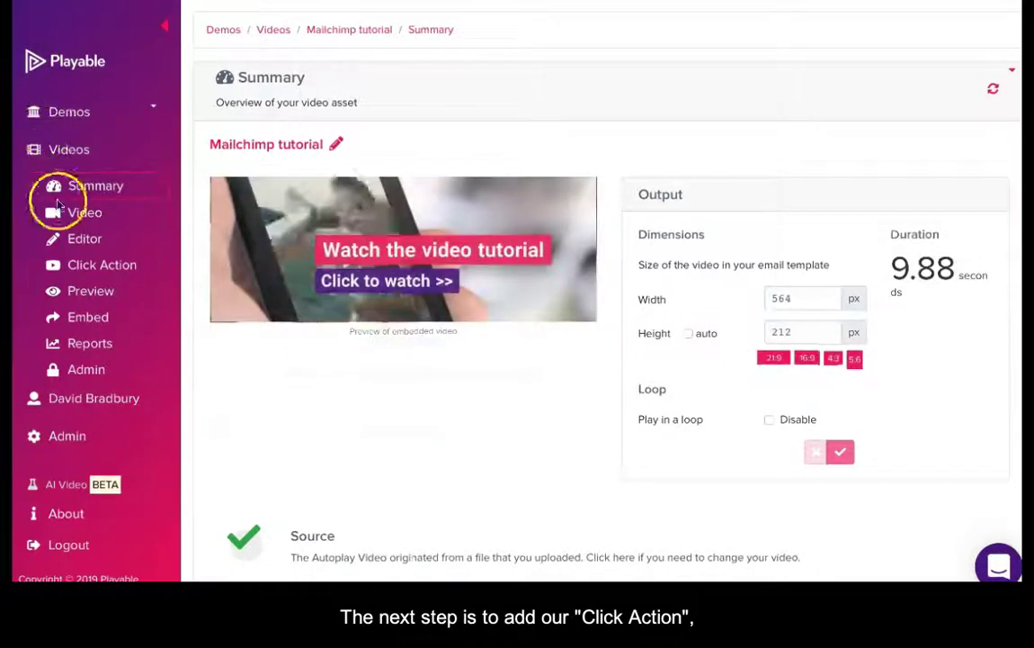
{"action": "left_click", "coordinate": [95, 268]}
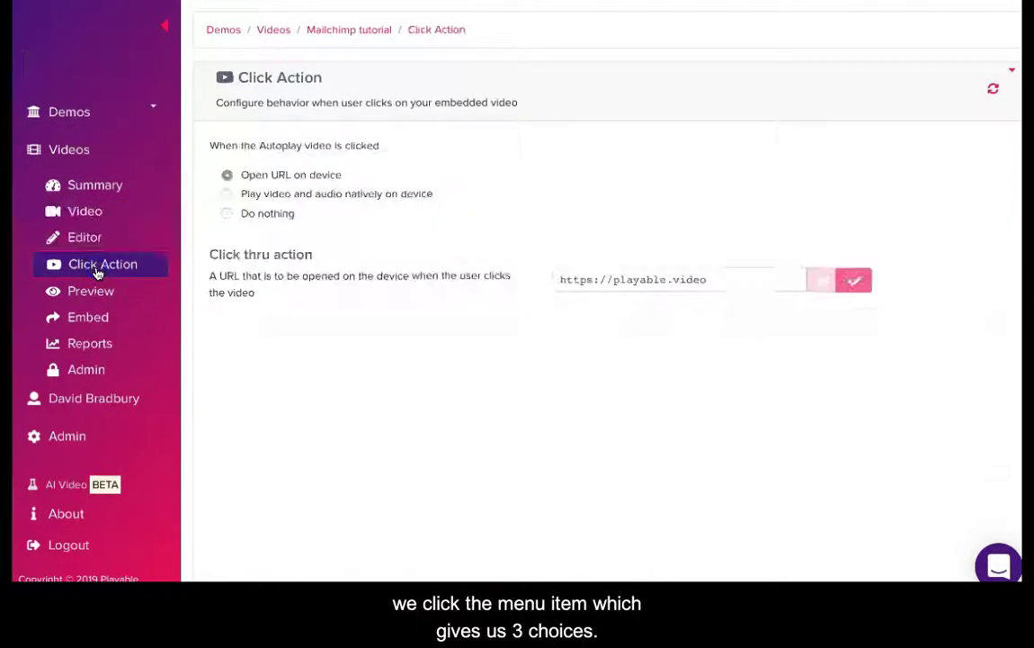
{"action": "left_click", "coordinate": [729, 280]}
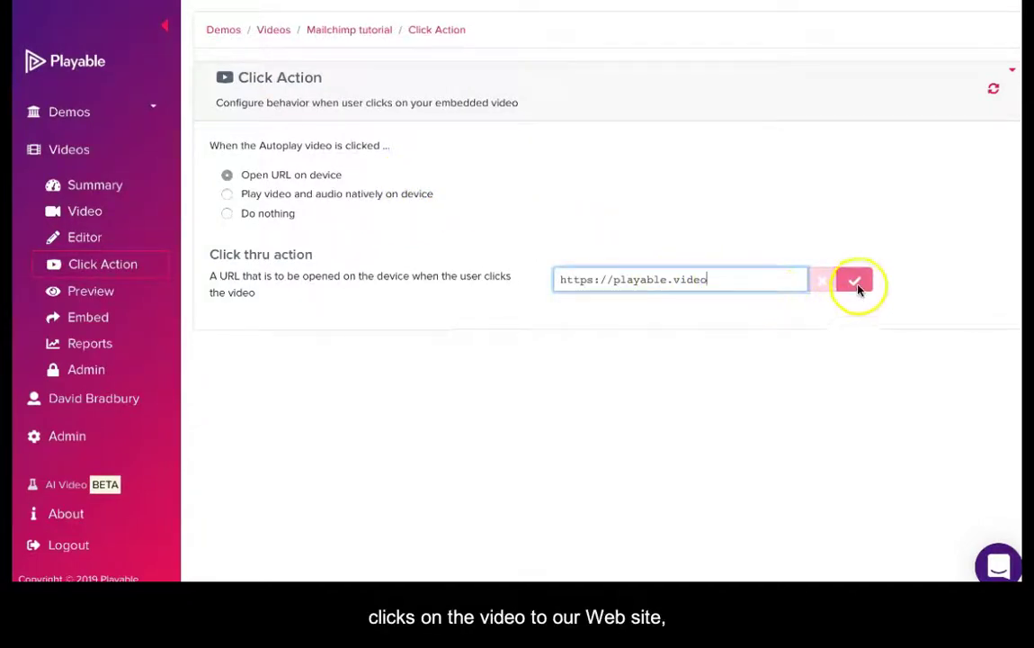
{"action": "left_click", "coordinate": [537, 67]}
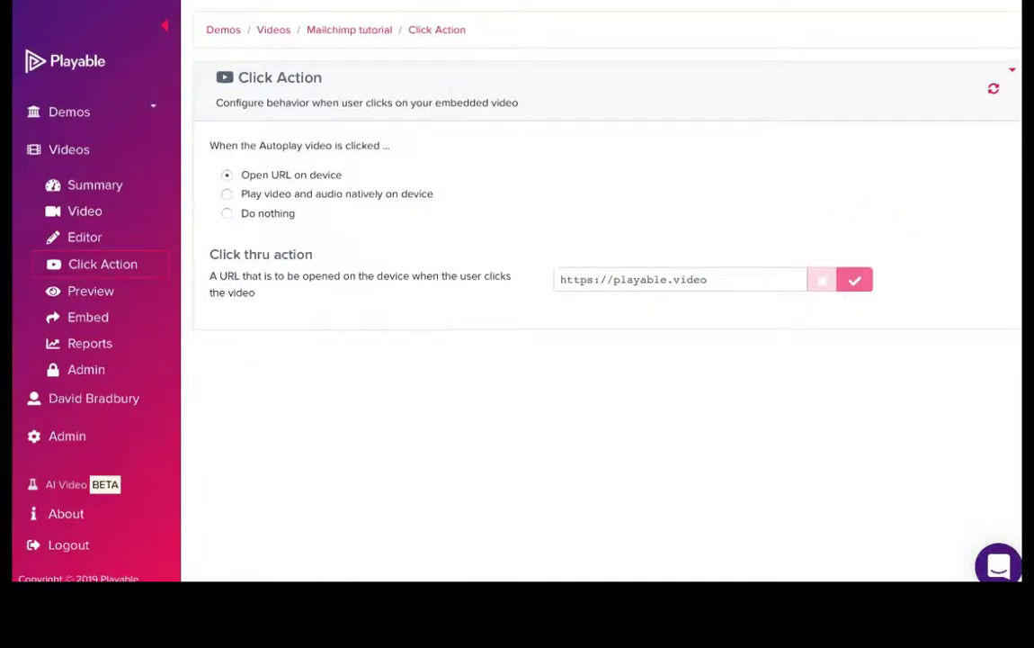
{"action": "left_click", "coordinate": [106, 291]}
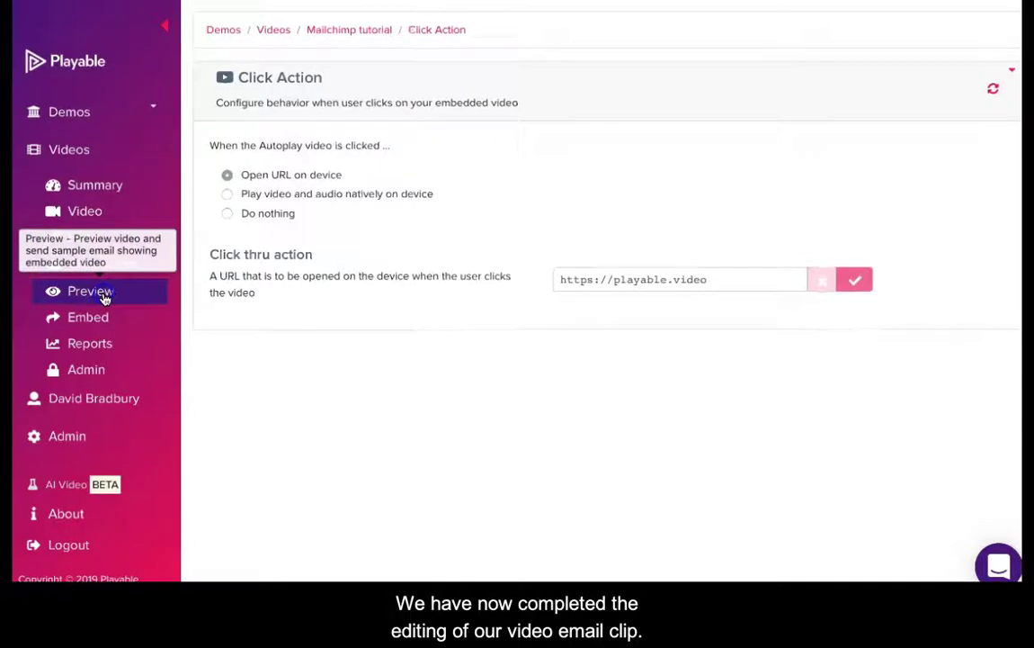
{"action": "left_click", "coordinate": [443, 288]}
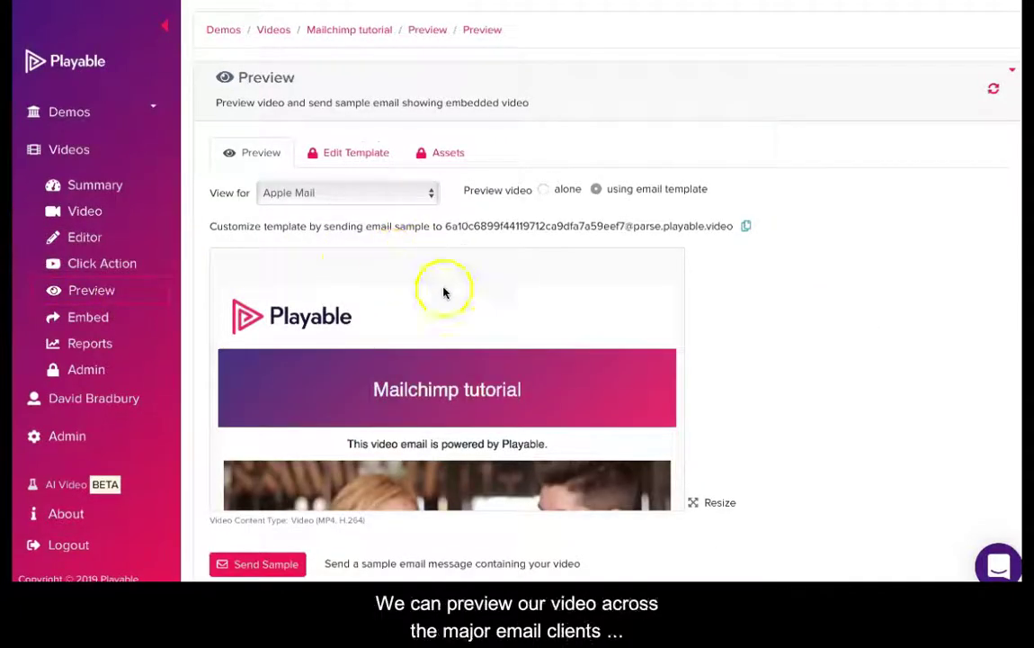
{"action": "scroll", "coordinate": [493, 381], "scroll_direction": "down", "scroll_amount": 1}
{"action": "scroll", "coordinate": [496, 376], "scroll_direction": "down", "scroll_amount": 3}
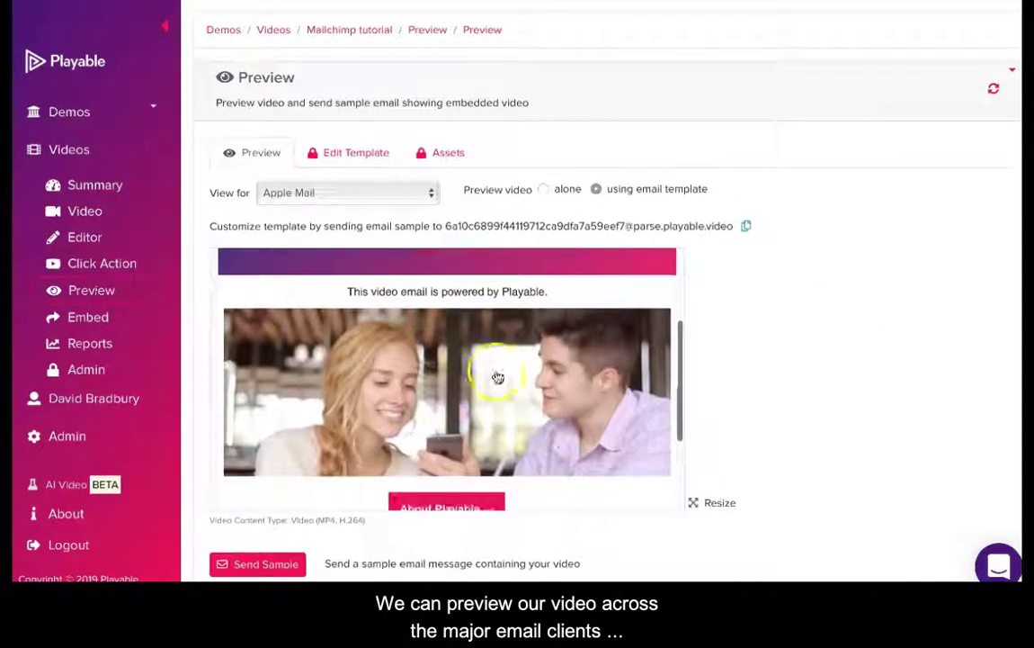
{"action": "left_click", "coordinate": [429, 193]}
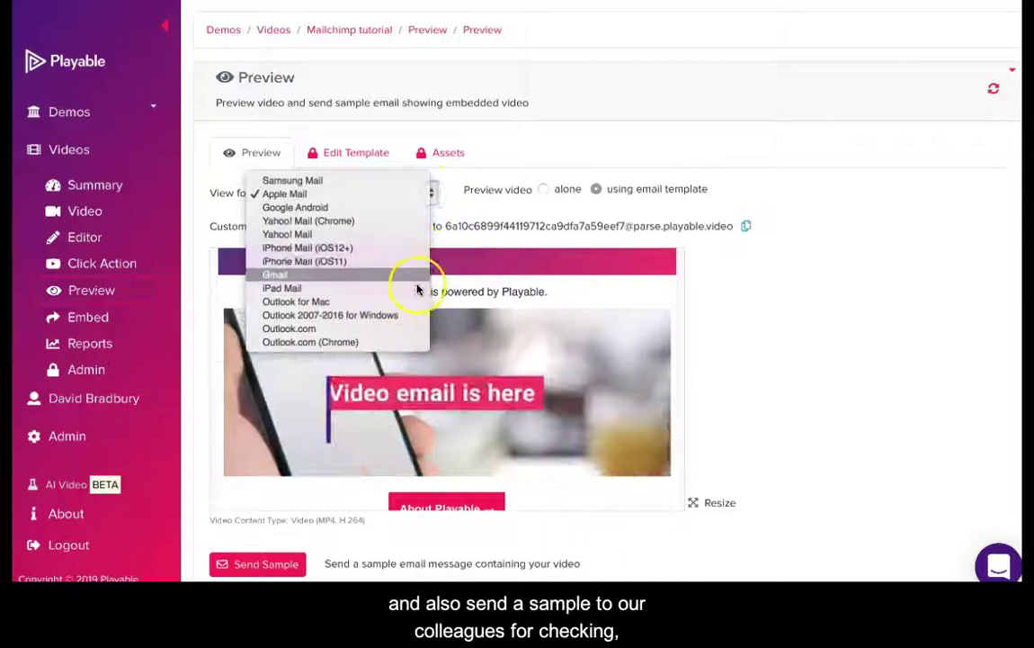
{"action": "left_click", "coordinate": [416, 193]}
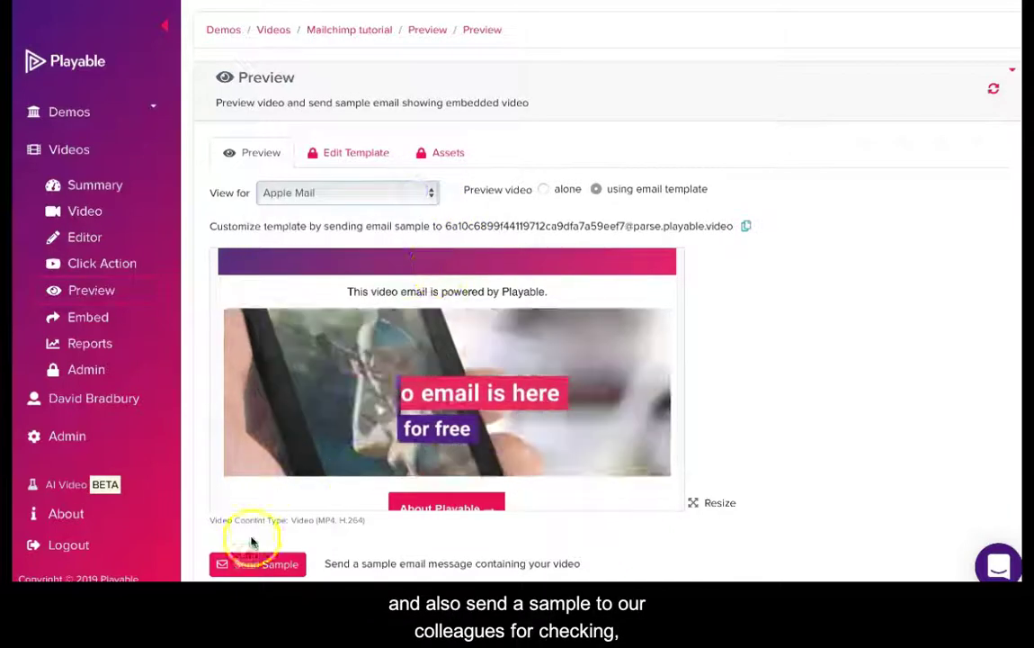
{"action": "left_click", "coordinate": [264, 564]}
{"action": "double_click", "coordinate": [443, 180]}
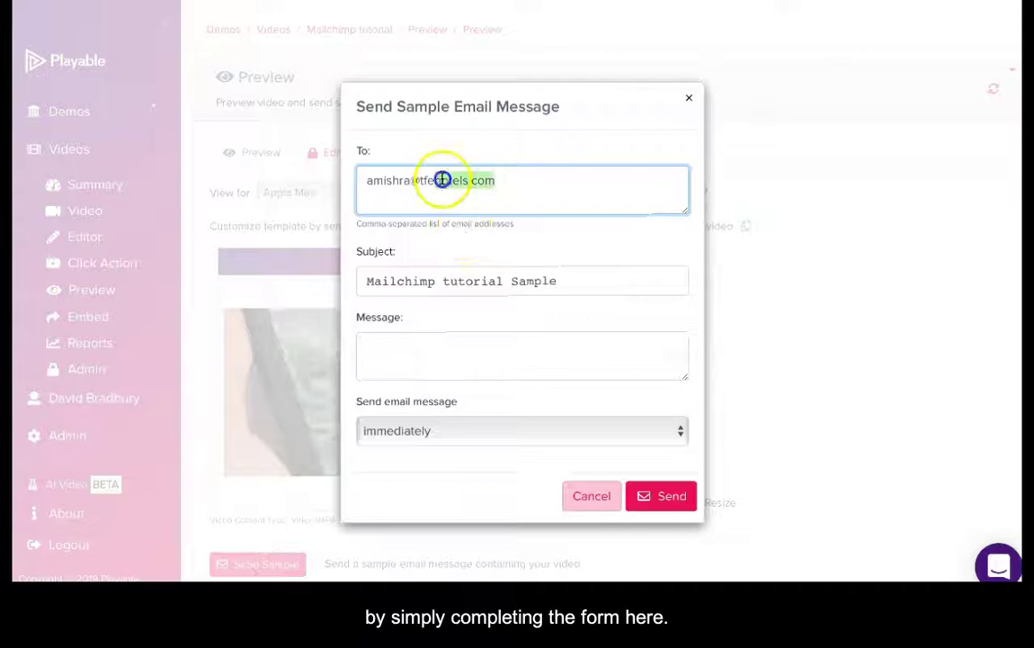
{"action": "key", "text": "BackSpace"}
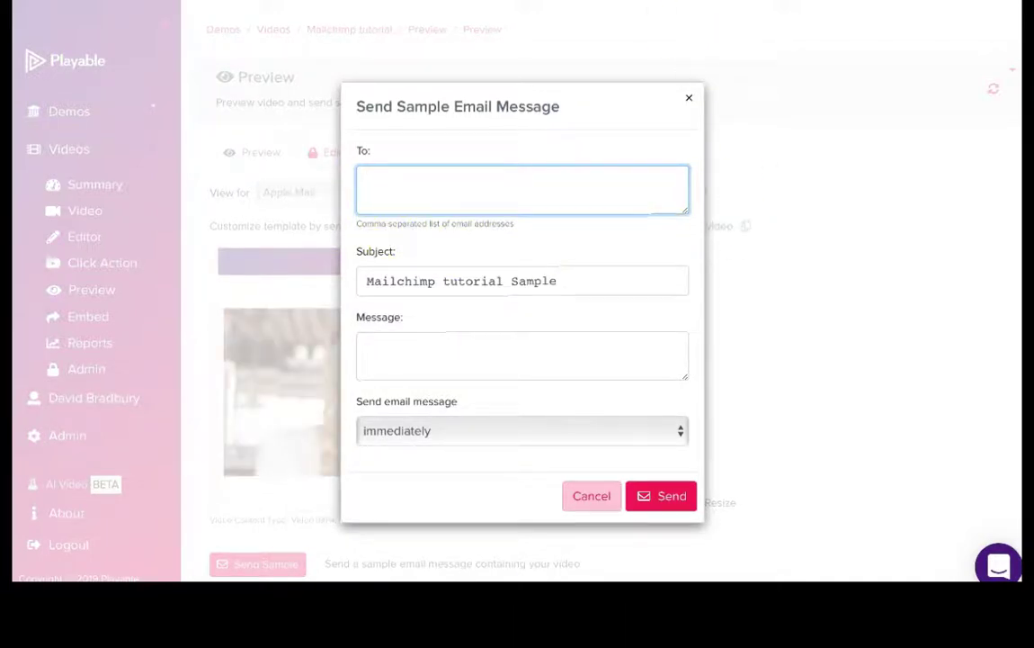
{"action": "left_click", "coordinate": [196, 35]}
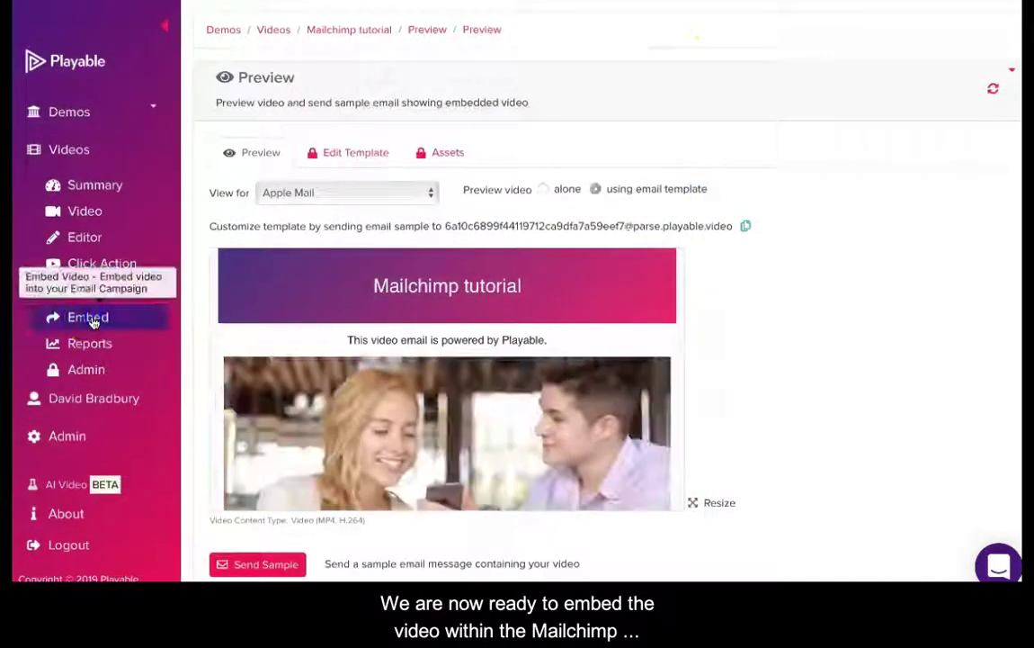
On Playable's Embed page, pick MailChimp as provider and the Playable Tutorial campaign.
{"action": "left_click", "coordinate": [89, 319]}
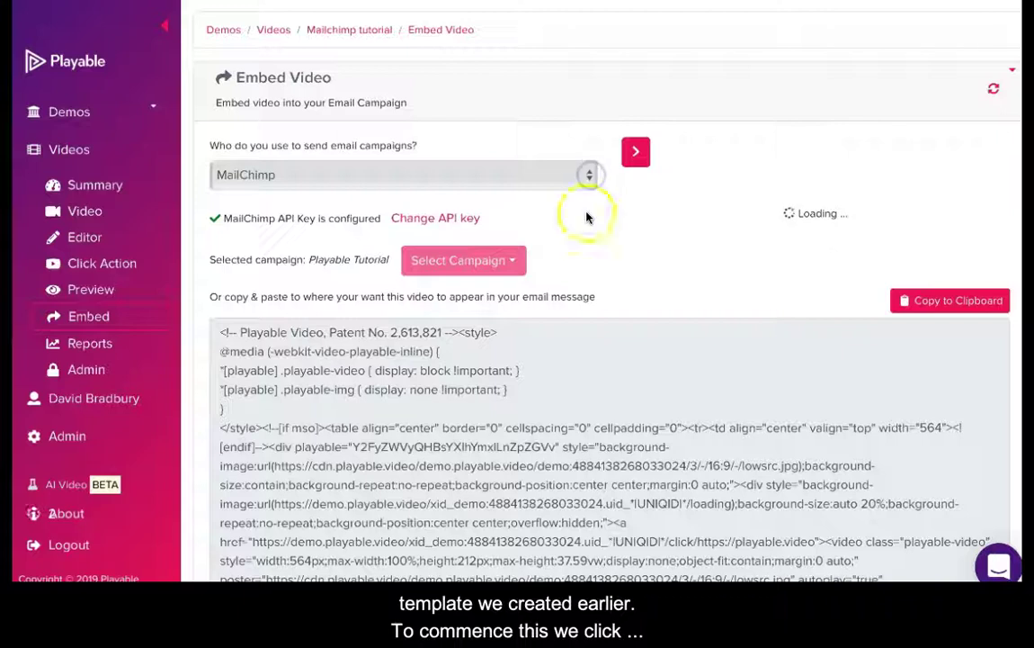
{"action": "left_click", "coordinate": [590, 176]}
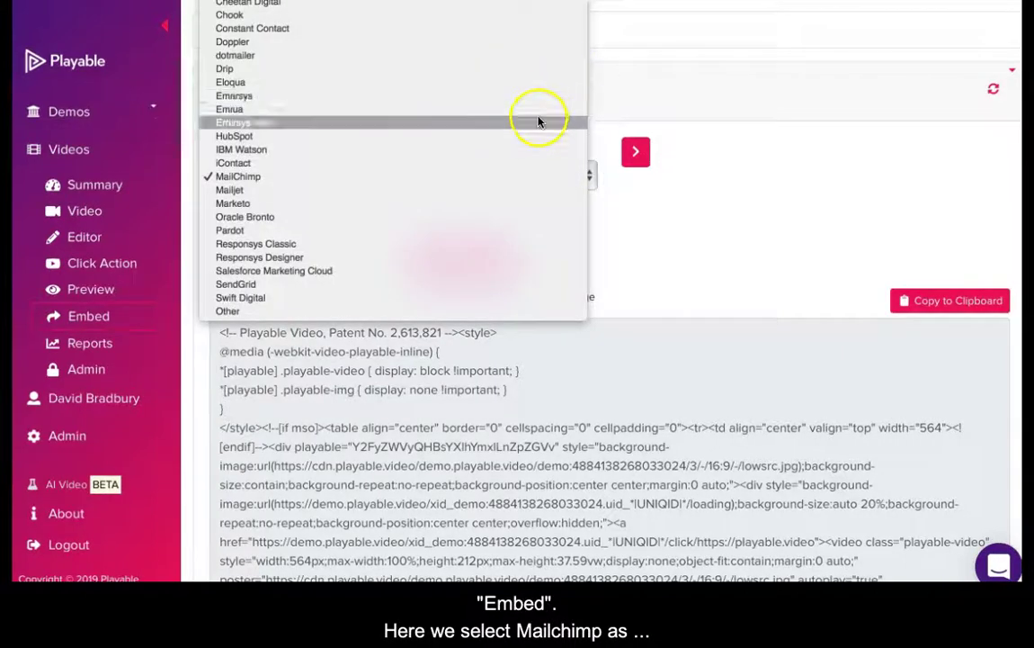
{"action": "left_click", "coordinate": [533, 174]}
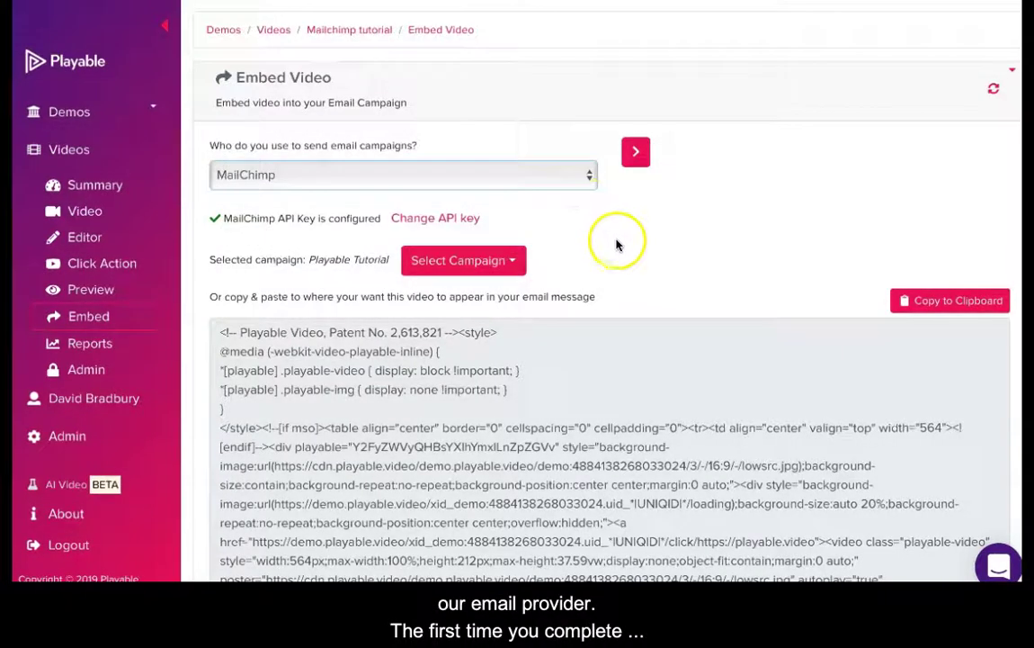
{"action": "left_click", "coordinate": [518, 260]}
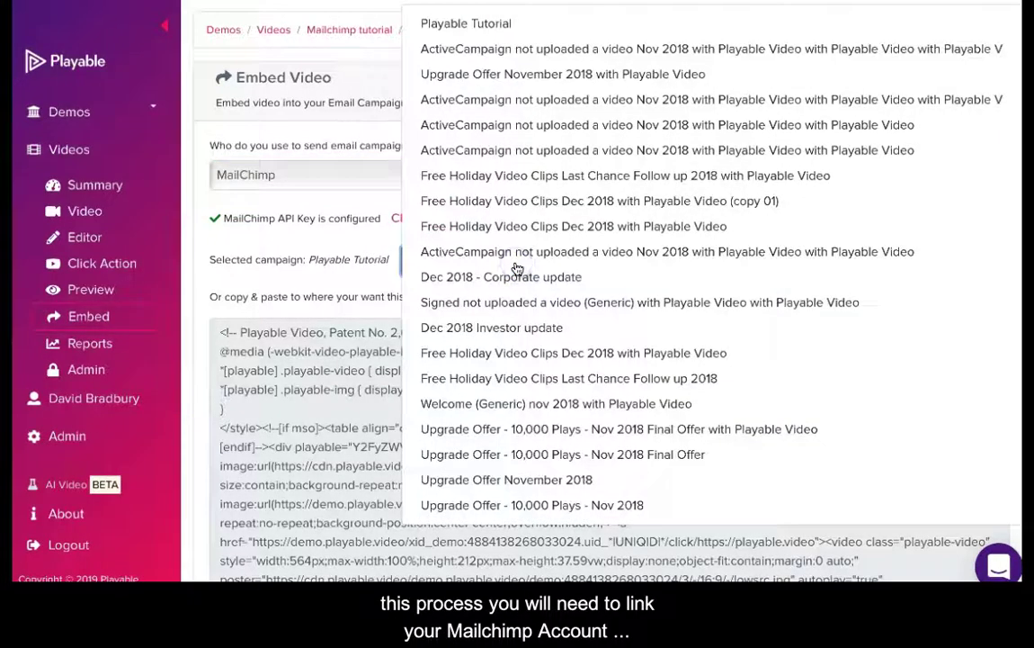
{"action": "left_click", "coordinate": [516, 123]}
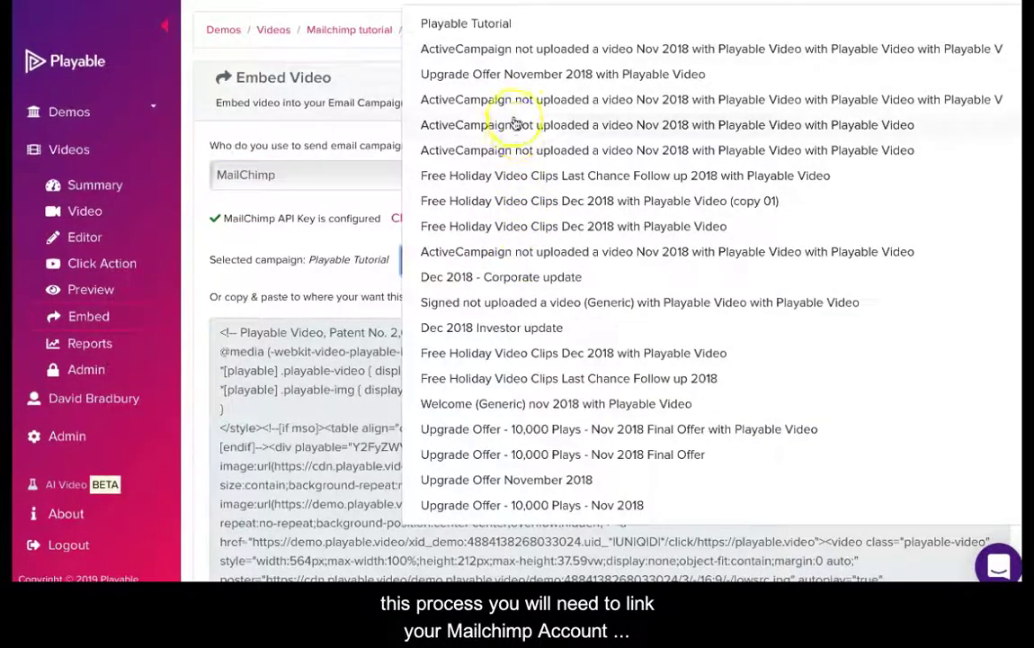
{"action": "left_click", "coordinate": [507, 26]}
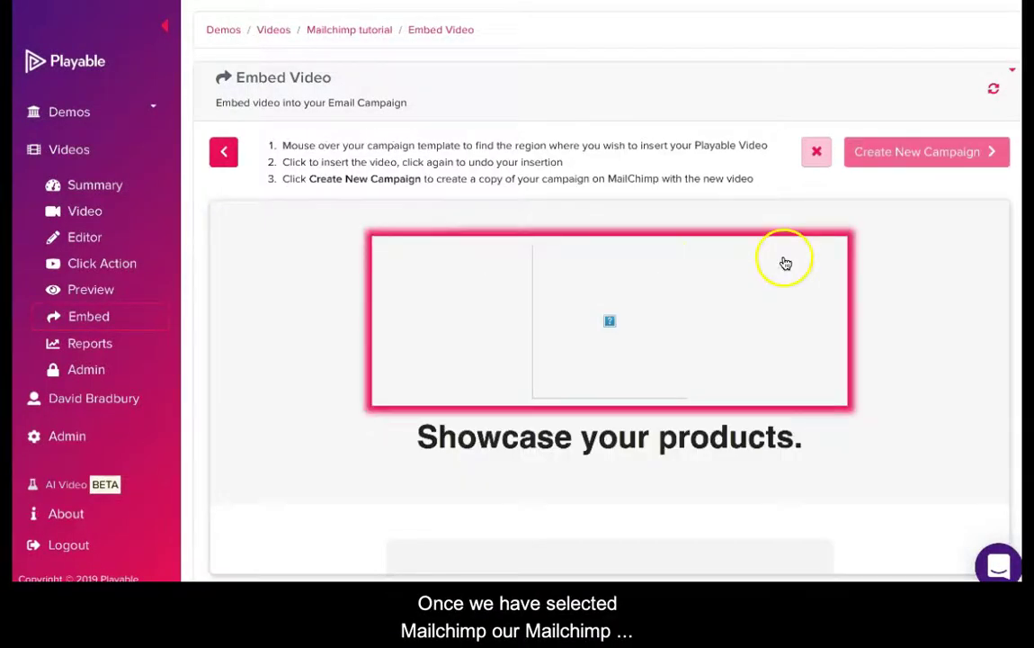
Replace the 'Add a photo here' shoe image with the video and create a new MailChimp campaign.
{"action": "scroll", "coordinate": [927, 289], "scroll_direction": "down", "scroll_amount": 5}
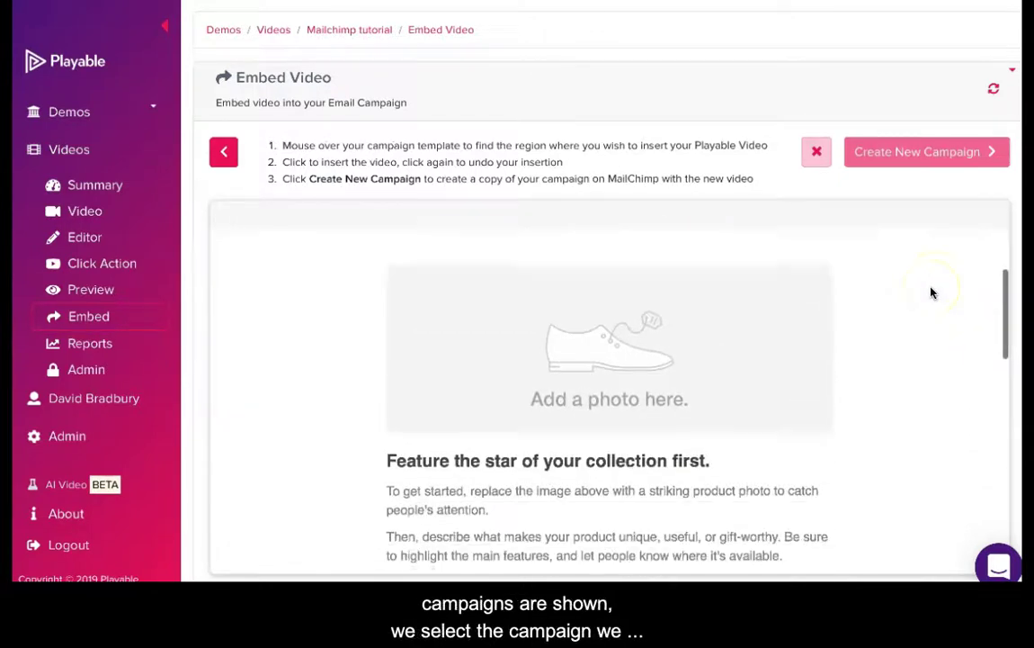
{"action": "scroll", "coordinate": [932, 292], "scroll_direction": "down", "scroll_amount": 1}
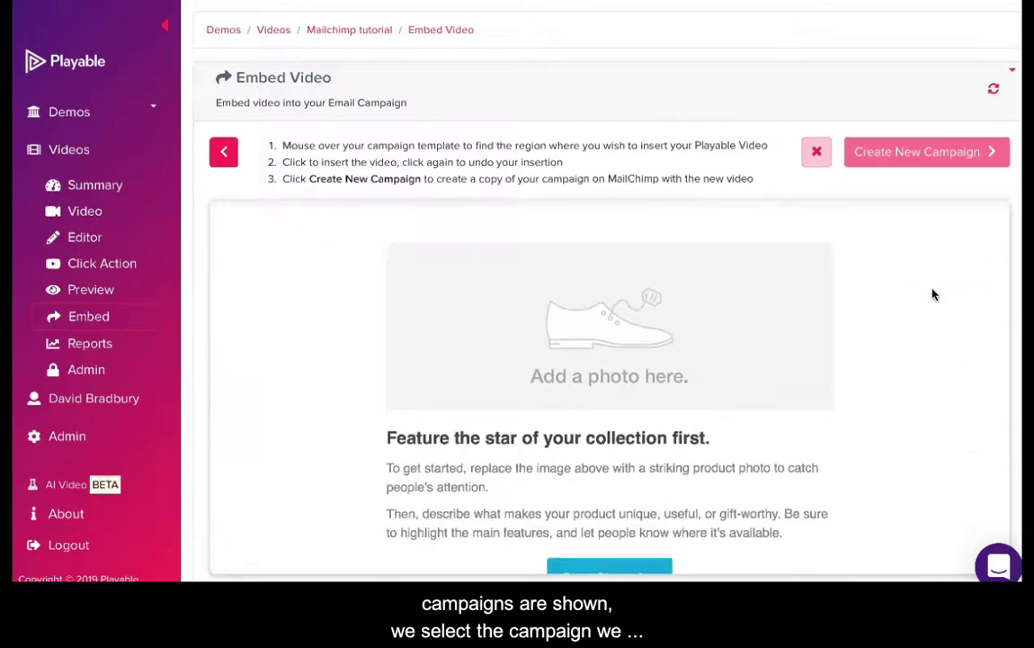
{"action": "scroll", "coordinate": [935, 292], "scroll_direction": "down", "scroll_amount": 1}
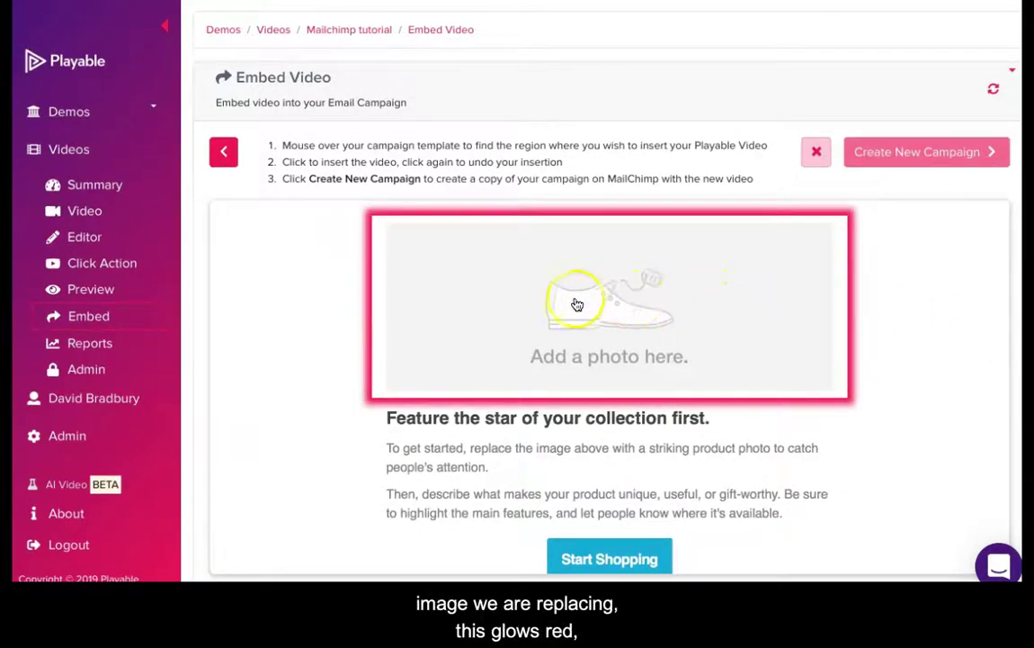
{"action": "left_click", "coordinate": [579, 302]}
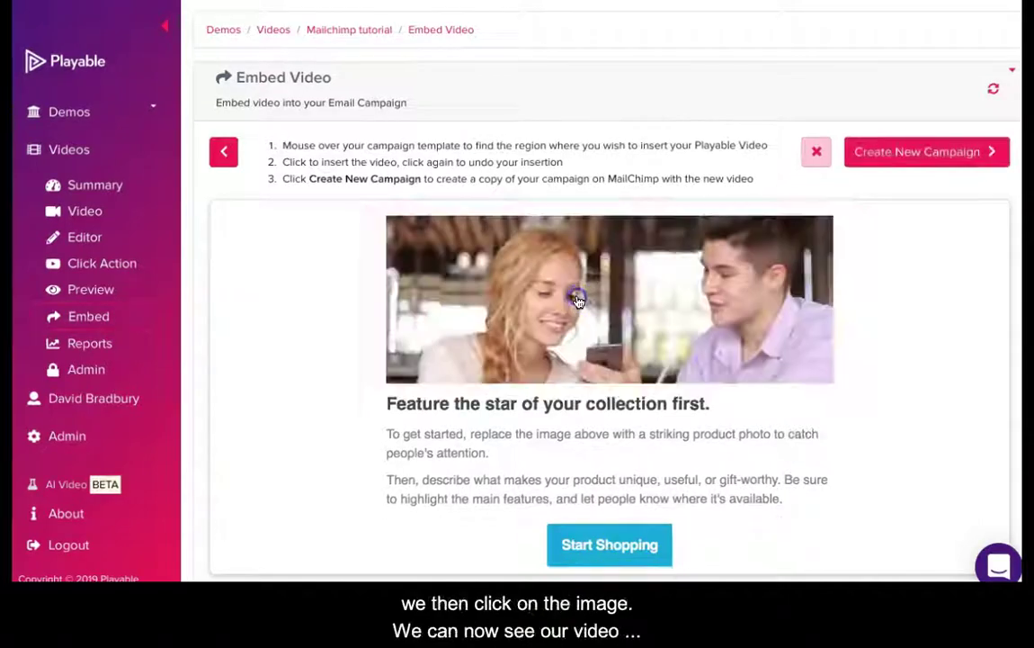
{"action": "left_click", "coordinate": [612, 303]}
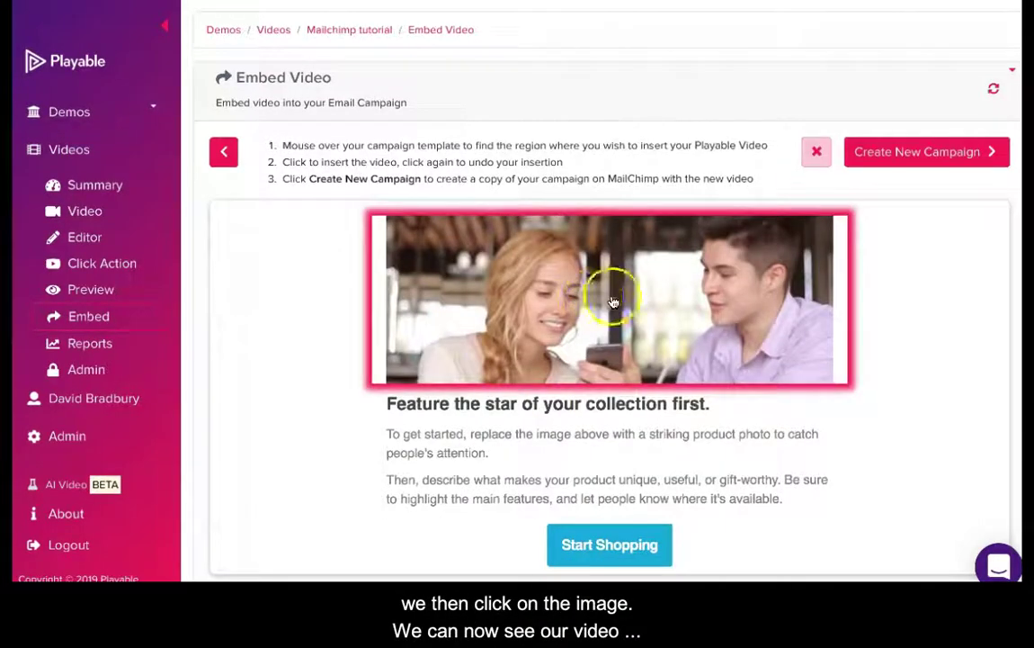
{"action": "left_click", "coordinate": [711, 288]}
{"action": "left_click", "coordinate": [916, 163]}
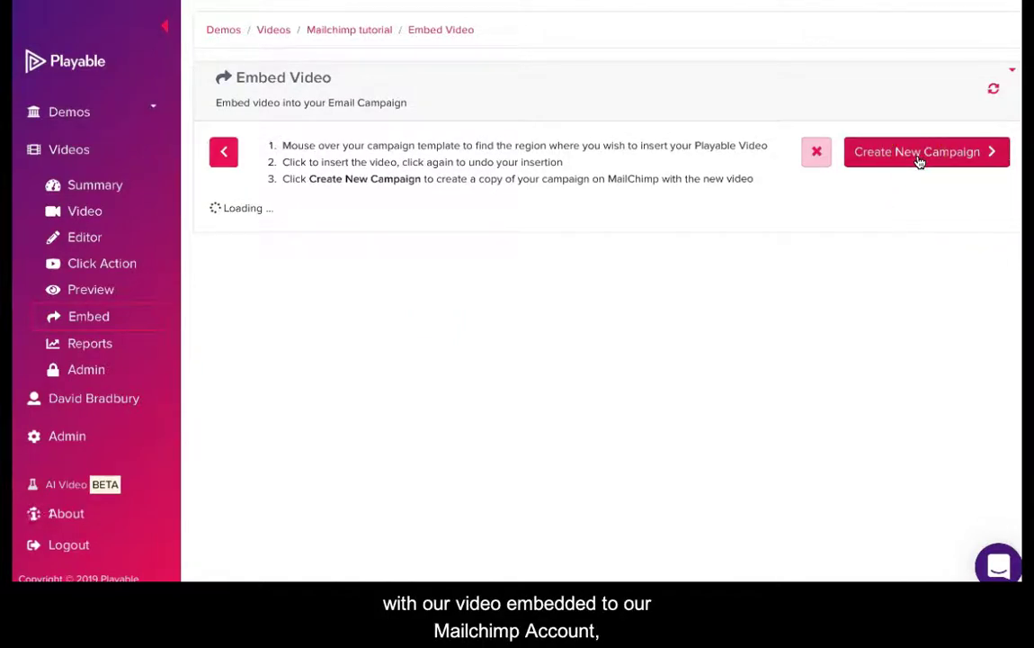
Wait for confirmation that the new MailChimp campaign with the video was created.
{"action": "left_click", "coordinate": [869, 286]}
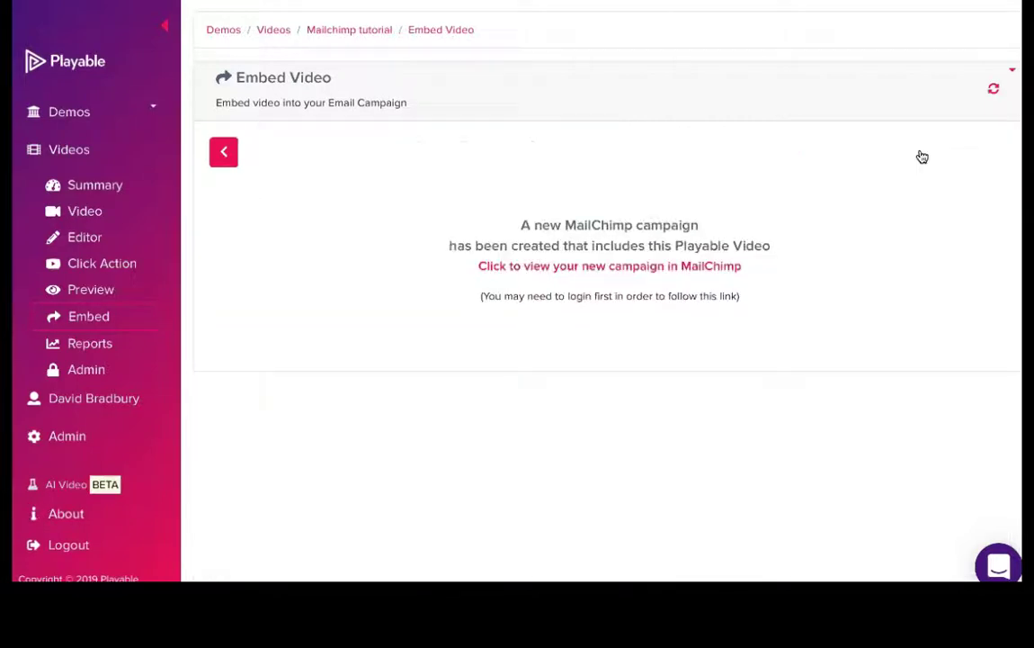
Open the 'Playable Tutorial with Playable Video' campaign in Mailchimp's template designer.
{"action": "left_click", "coordinate": [709, 267]}
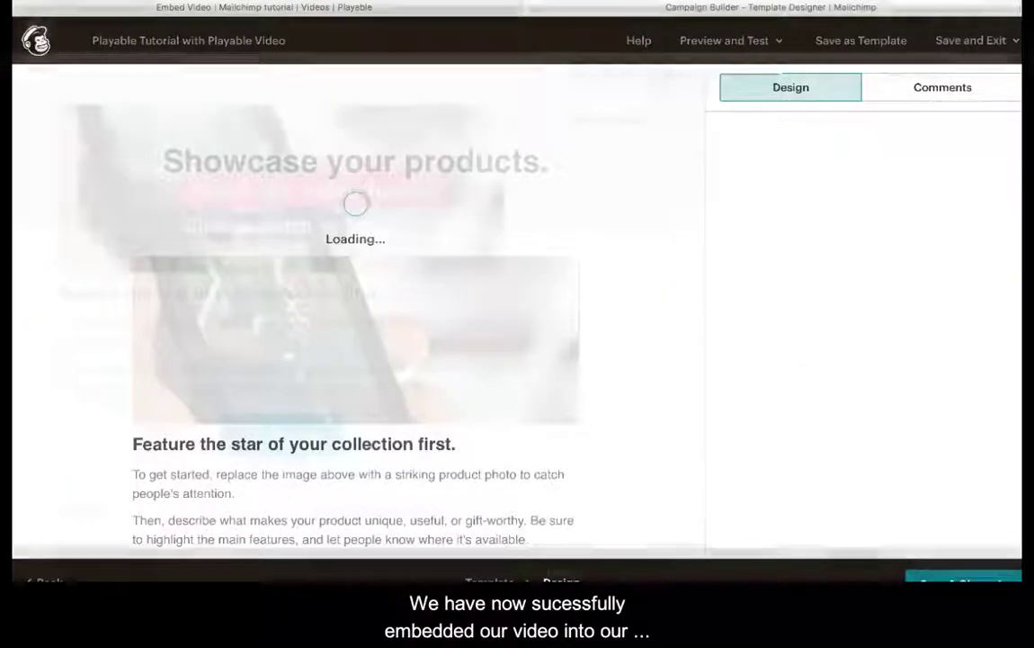